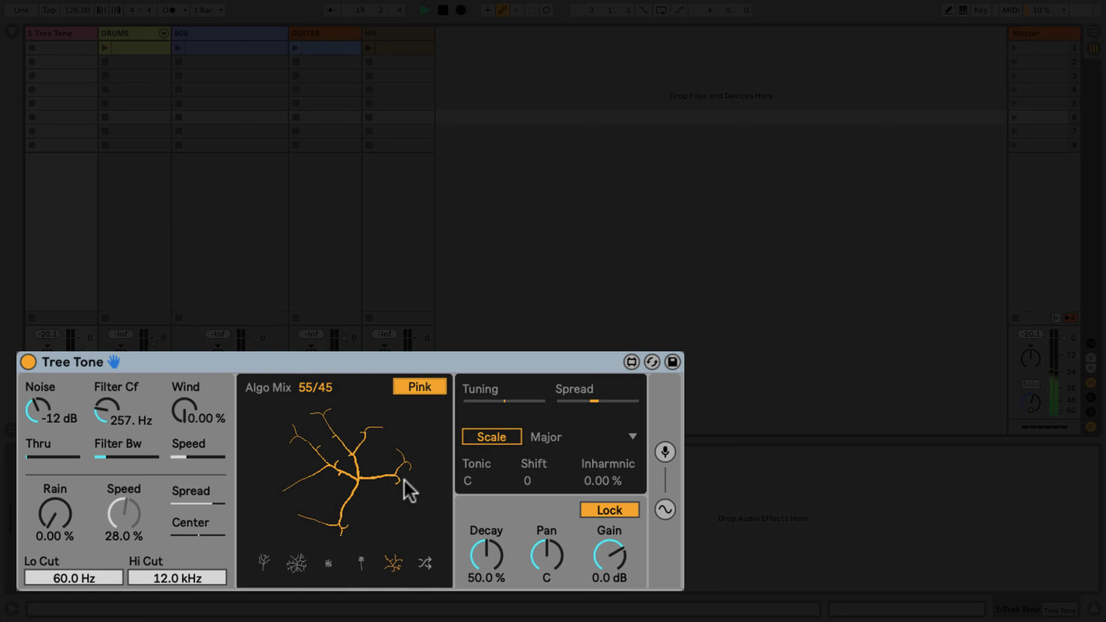
# Step: Audition different resonator trees by regenerating the current one, trying the second and third tree types, and randomizing
pyautogui.click(360, 489)
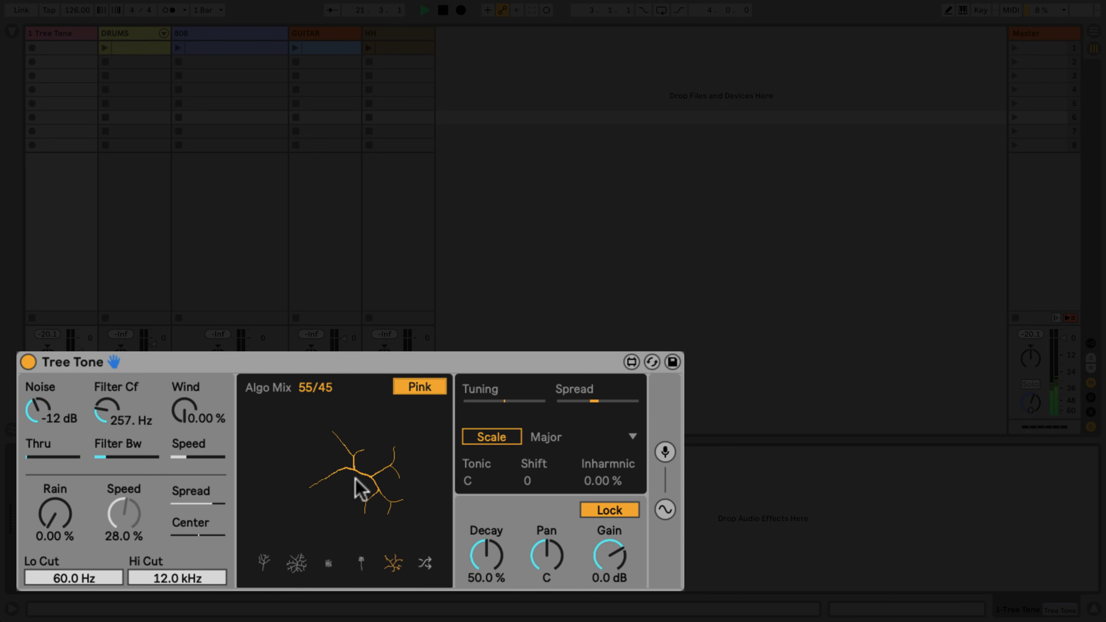
pyautogui.click(355, 478)
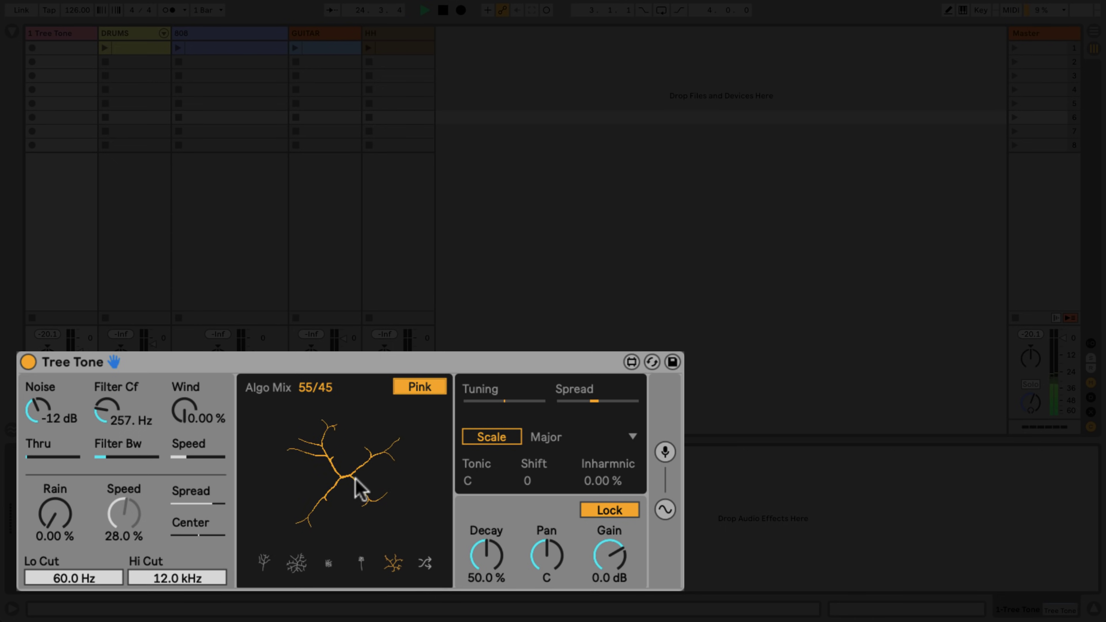
pyautogui.click(298, 565)
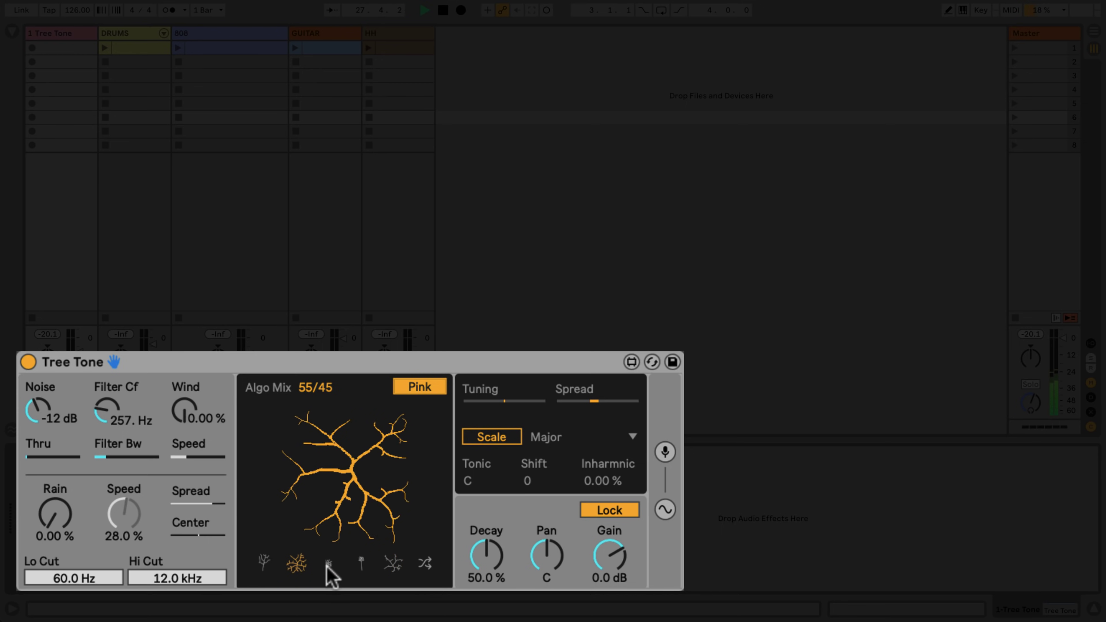
pyautogui.click(329, 565)
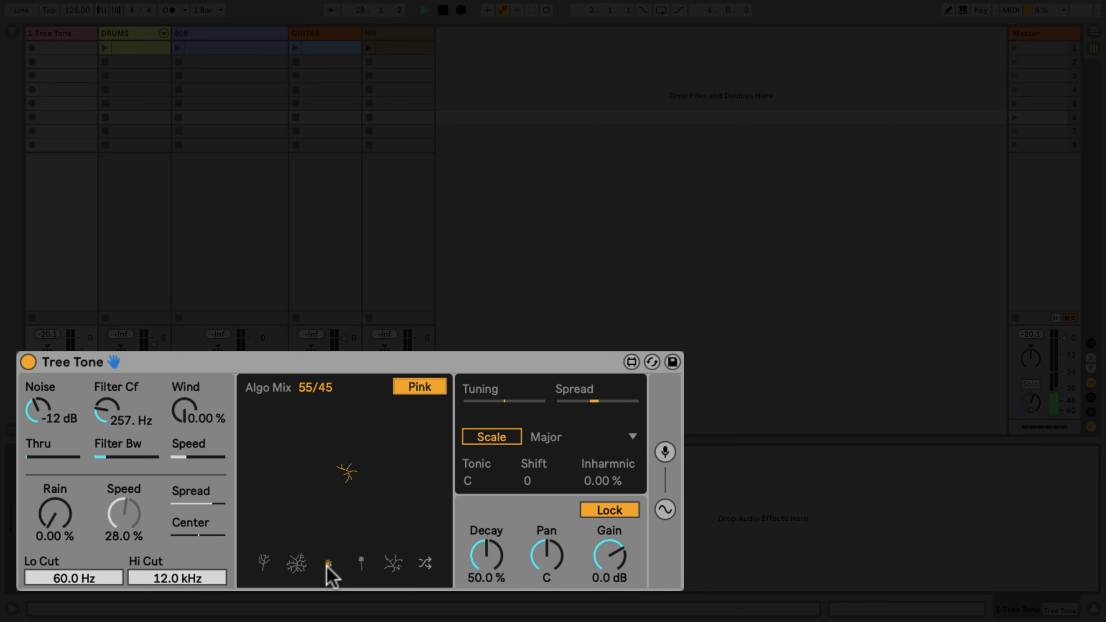
pyautogui.click(428, 566)
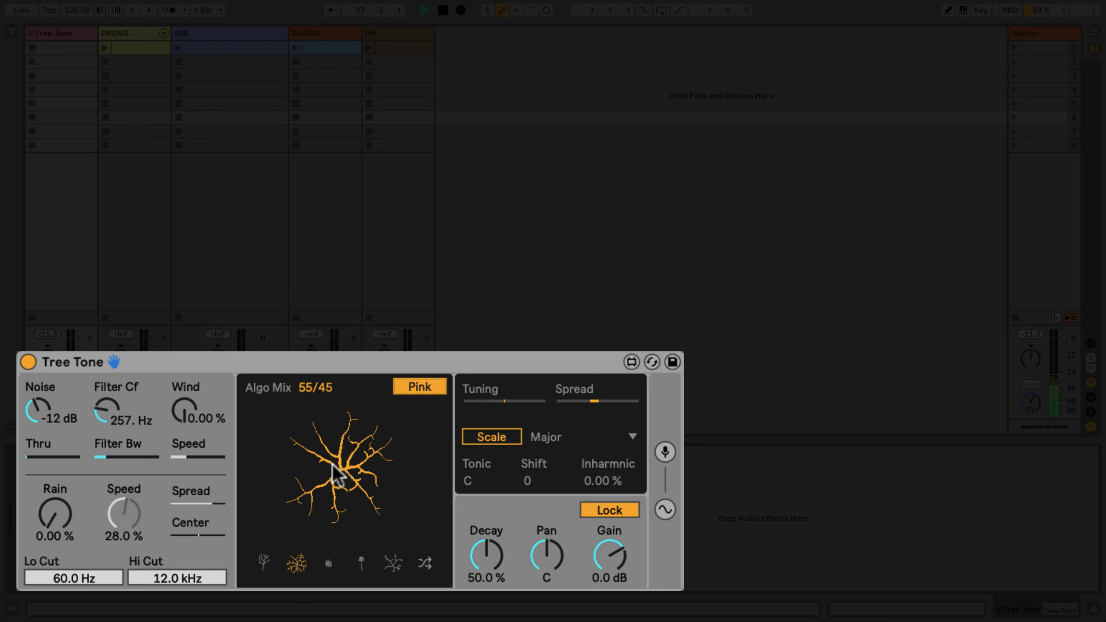
# Step: Turn Noise down to -inf dB, set Filter Cf to 1.24 kHz, and adjust Filter Bw to roughly a third of its range
pyautogui.click(48, 418)
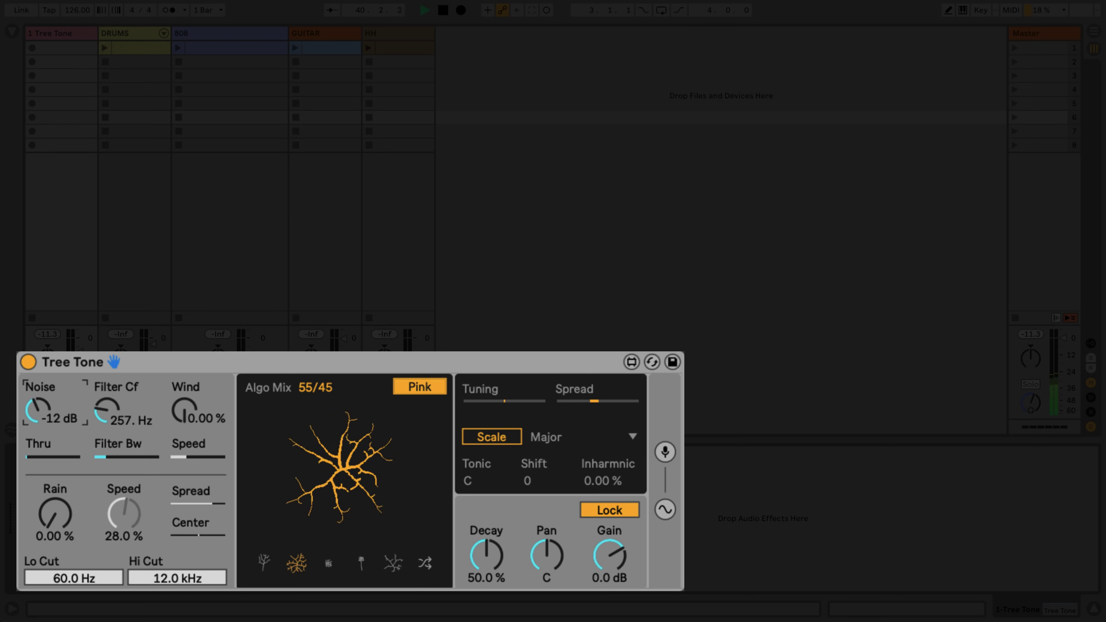
pyautogui.moveTo(38, 419); pyautogui.dragTo(38, 479)
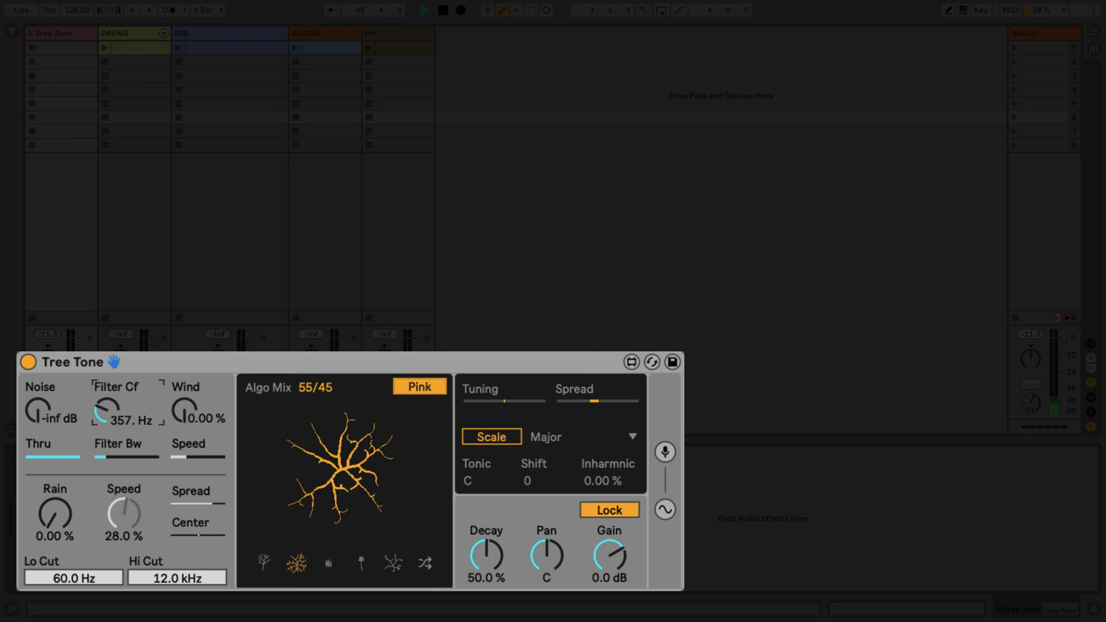
pyautogui.moveTo(105, 429); pyautogui.dragTo(104, 418)
pyautogui.moveTo(111, 461); pyautogui.dragTo(111, 453)
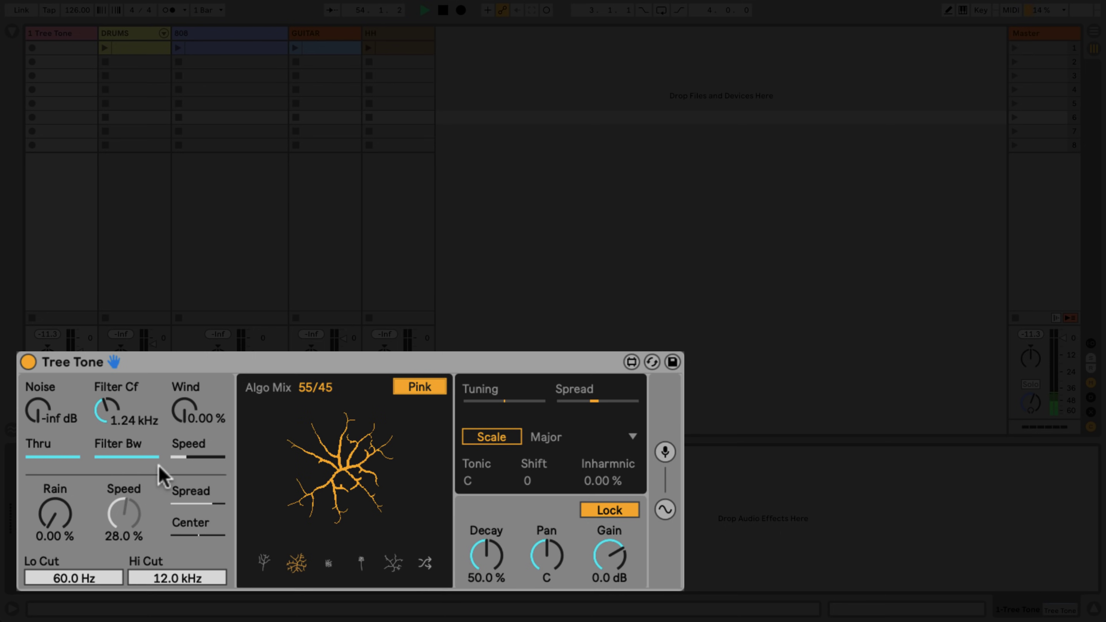
pyautogui.moveTo(146, 455); pyautogui.dragTo(145, 463)
pyautogui.moveTo(103, 464); pyautogui.dragTo(104, 451)
# Step: Set Wind to 66.1 % with a faster wind Speed, and raise Noise to -0.7 dB
pyautogui.moveTo(198, 420); pyautogui.dragTo(198, 403)
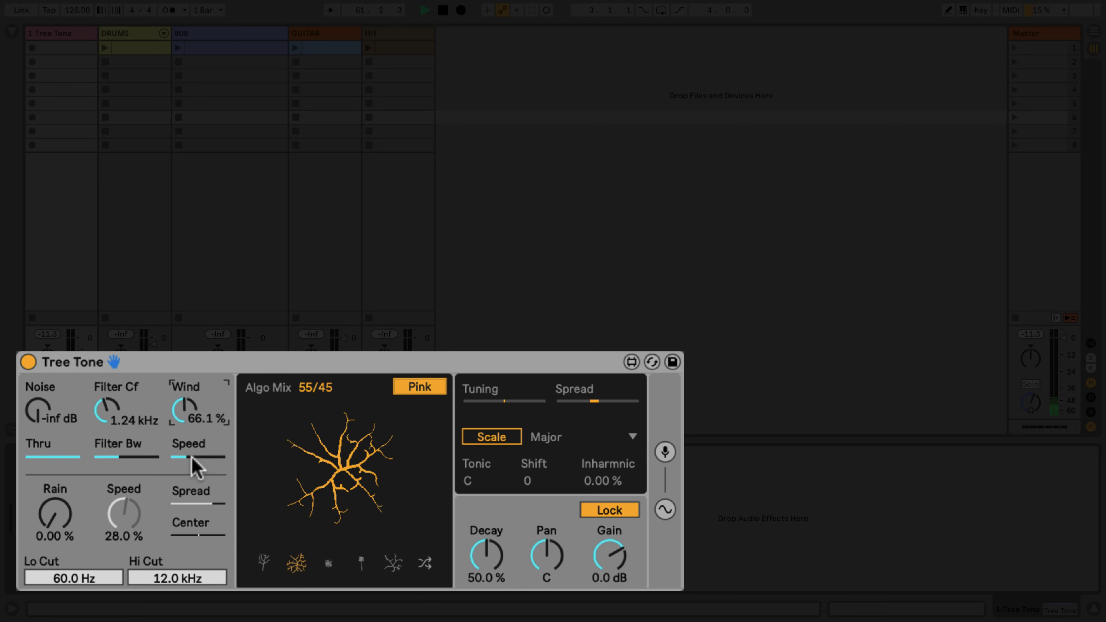
pyautogui.moveTo(192, 458); pyautogui.dragTo(192, 455)
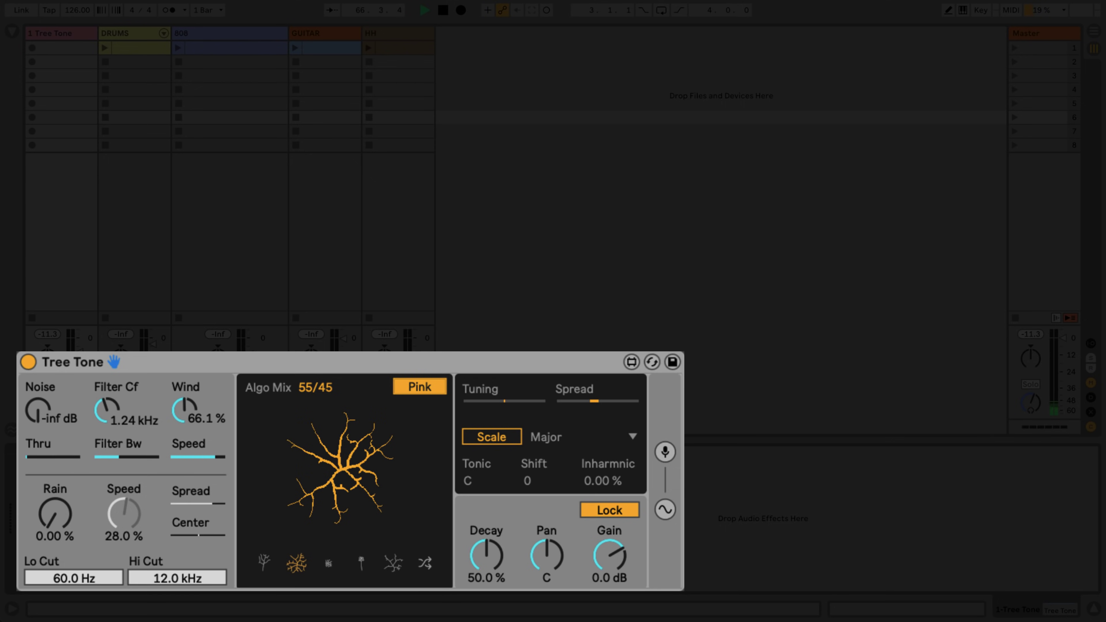
pyautogui.moveTo(42, 421)
pyautogui.mouseDown()
pyautogui.moveTo(41, 392)
pyautogui.moveTo(41, 418)
pyautogui.mouseUp()
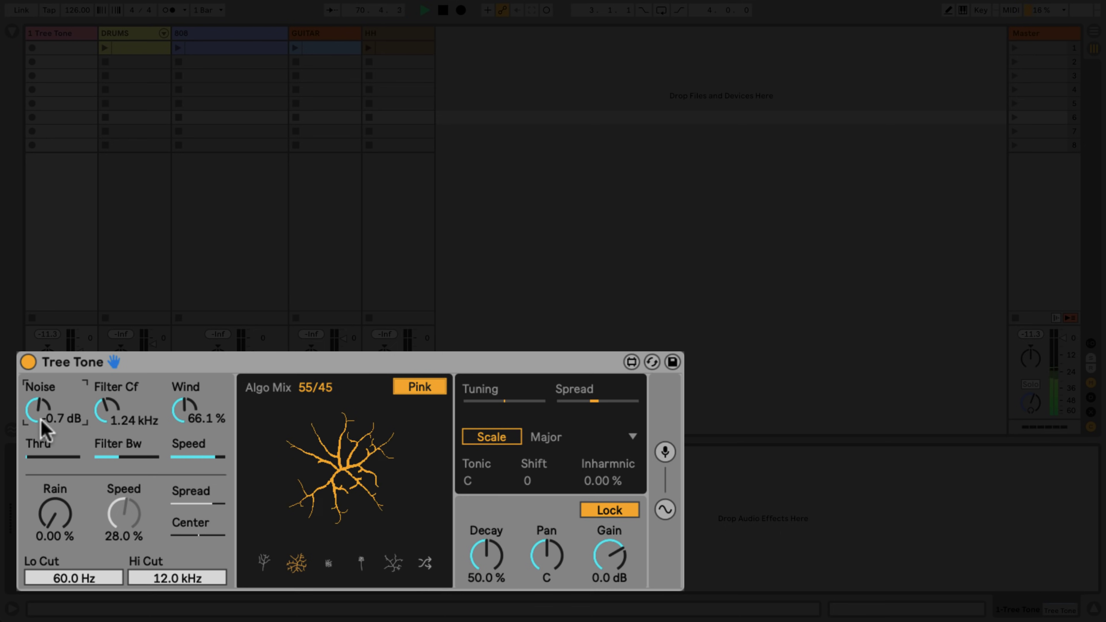
# Step: Turn the Wind modulation down to 0.00 %
pyautogui.click(187, 414)
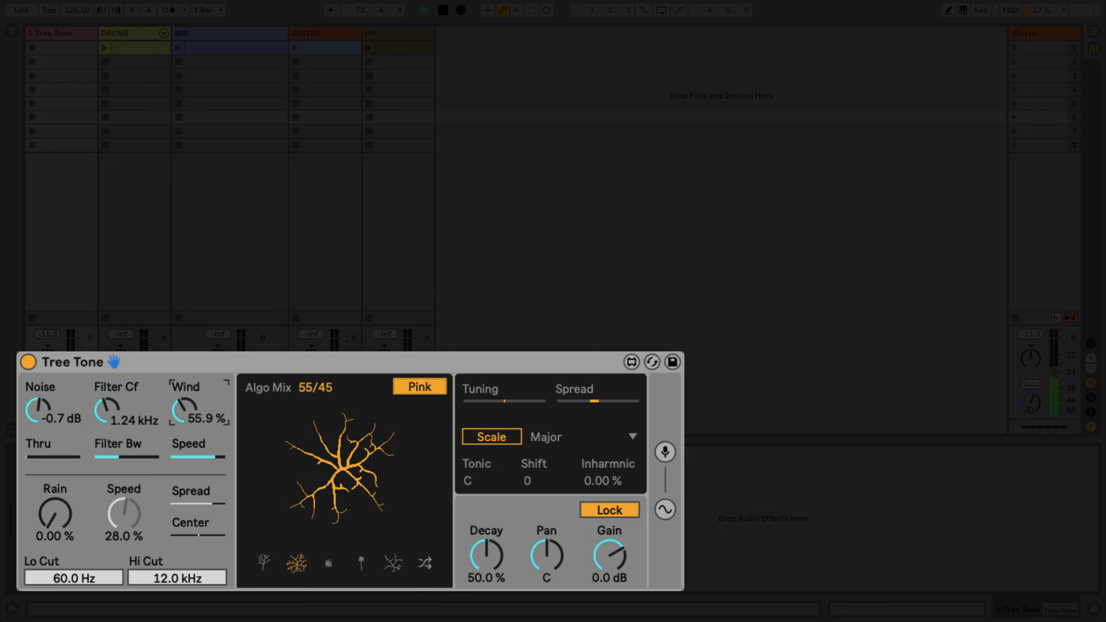
pyautogui.moveTo(186, 414); pyautogui.dragTo(189, 421)
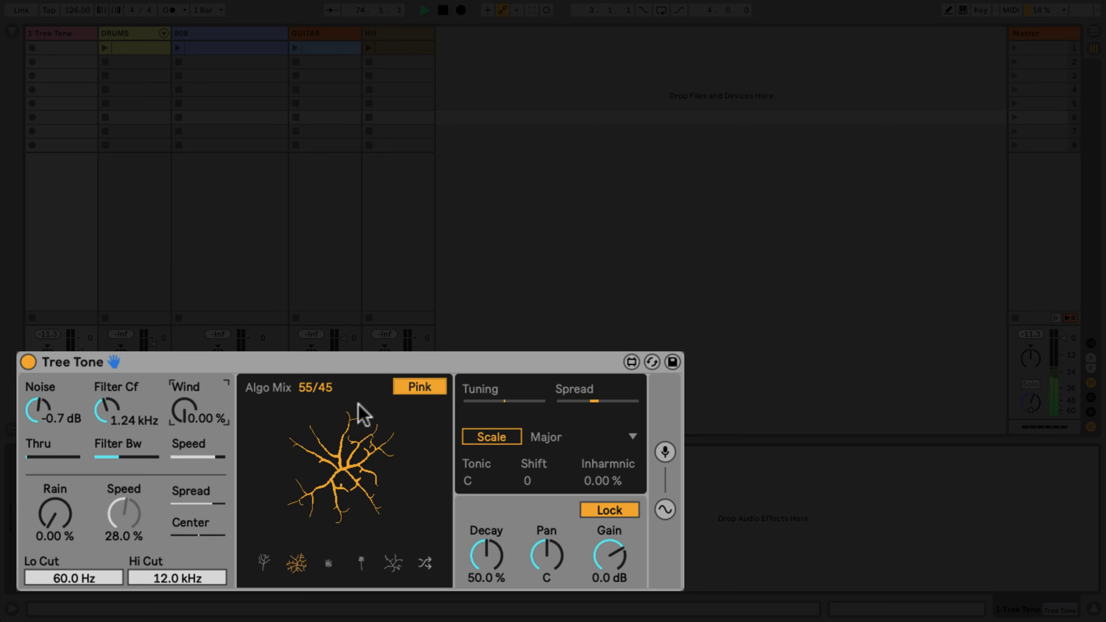
# Step: Compare the sound with Pink switched off and with Algo Mix at 0/100 and 100/0, restoring Pink and 55/45
pyautogui.click(414, 390)
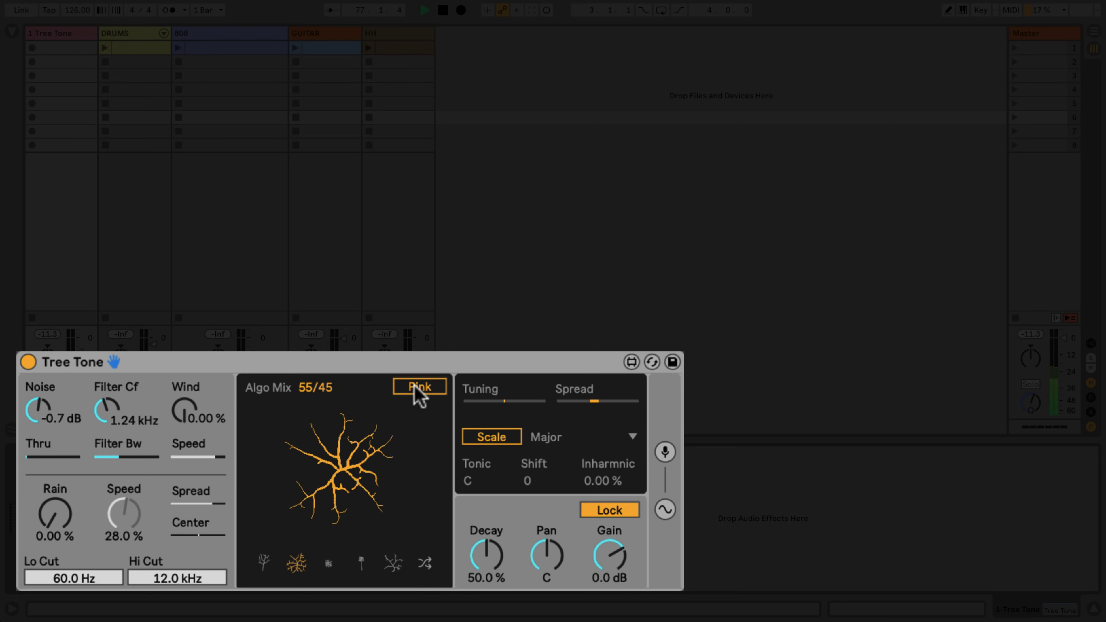
pyautogui.click(416, 387)
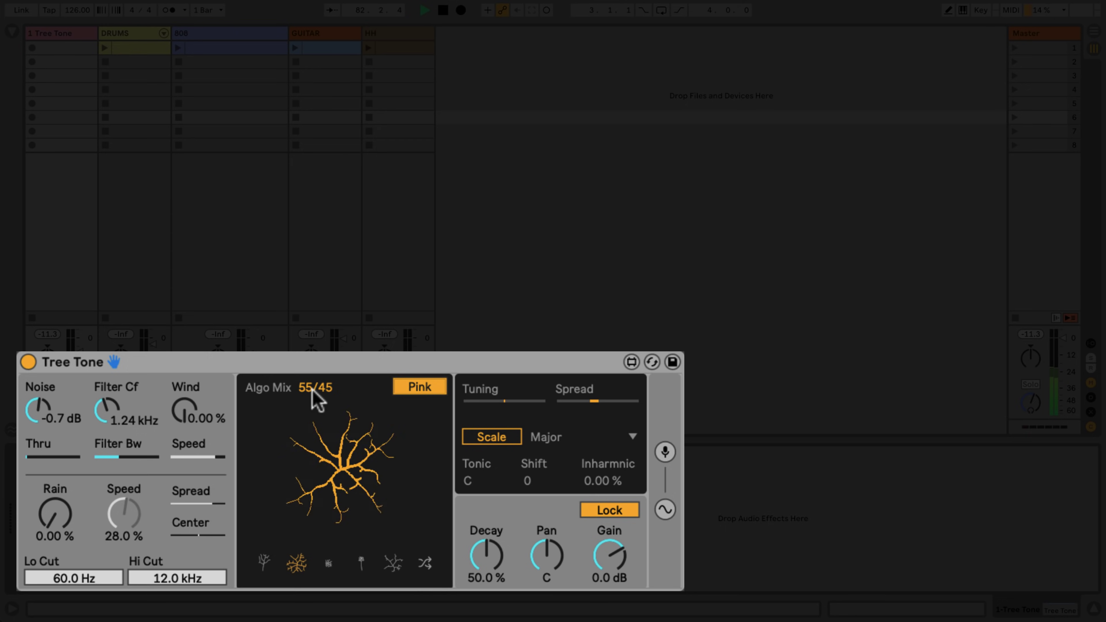
pyautogui.scroll(-15, 315, 387)
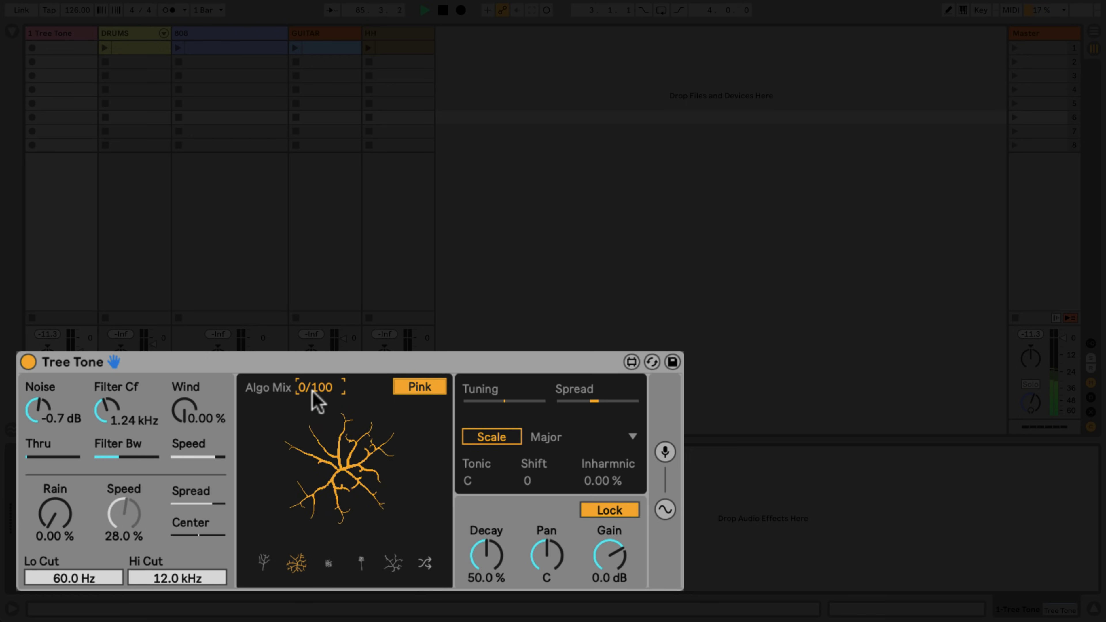
pyautogui.moveTo(315, 388); pyautogui.dragTo(316, 344)
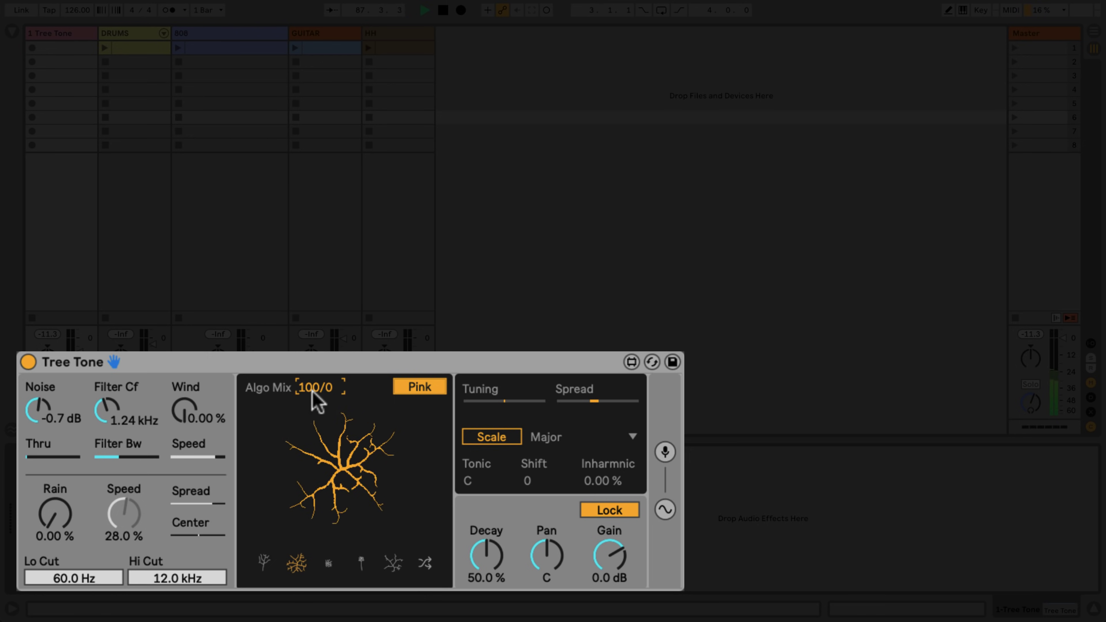
pyautogui.moveTo(315, 388); pyautogui.dragTo(315, 407)
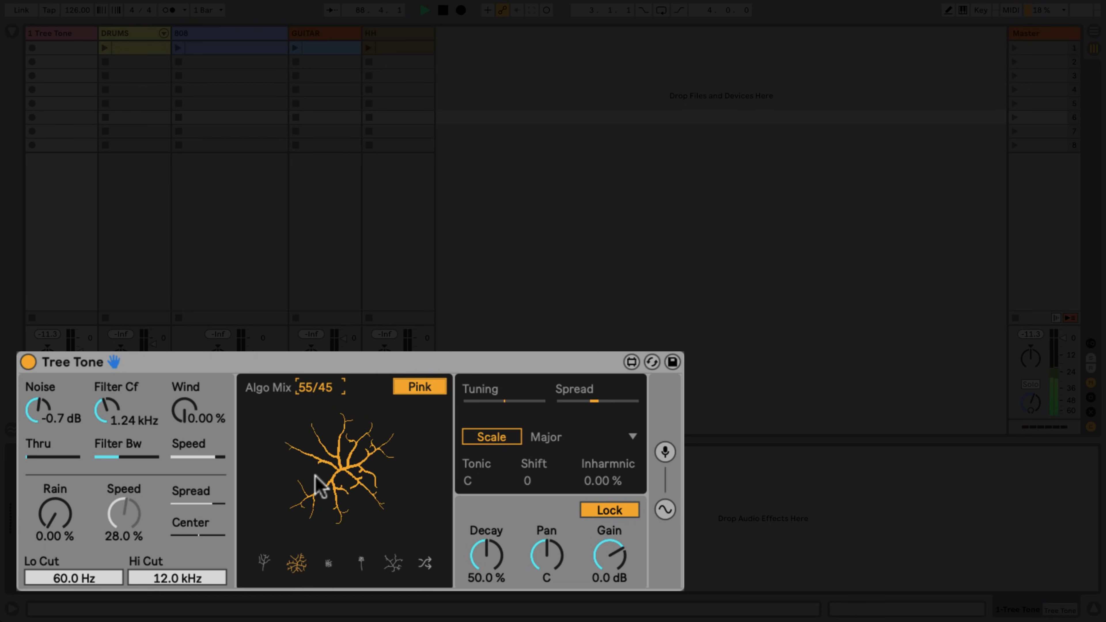
# Step: Turn Noise down to -inf dB and raise Rain to 70.1 %
pyautogui.click(52, 413)
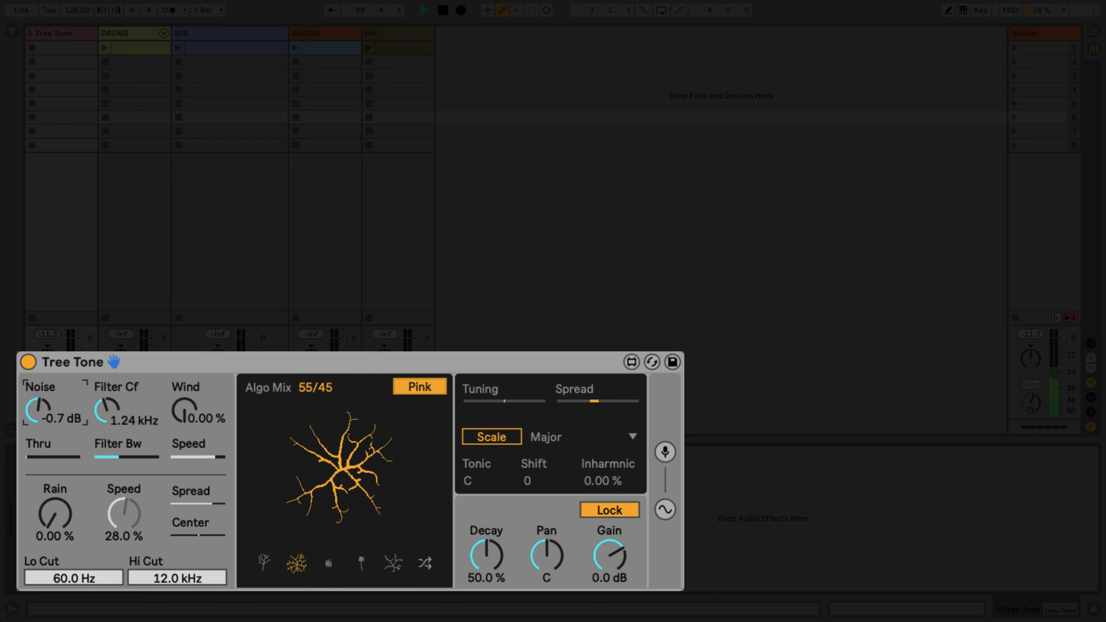
pyautogui.moveTo(42, 411); pyautogui.dragTo(42, 440)
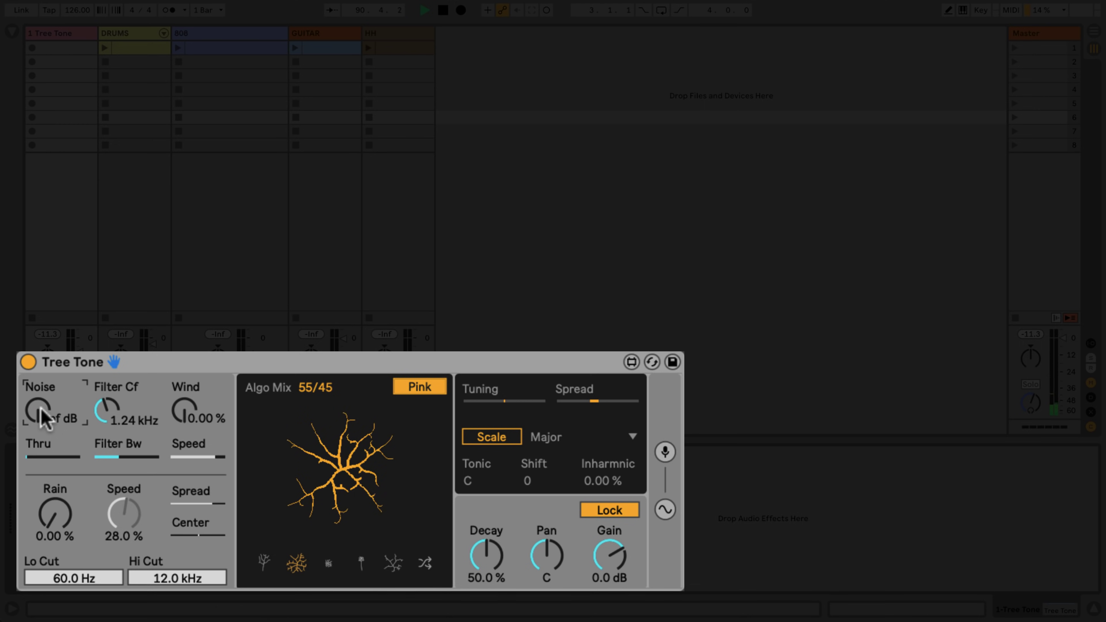
pyautogui.moveTo(57, 521); pyautogui.dragTo(56, 484)
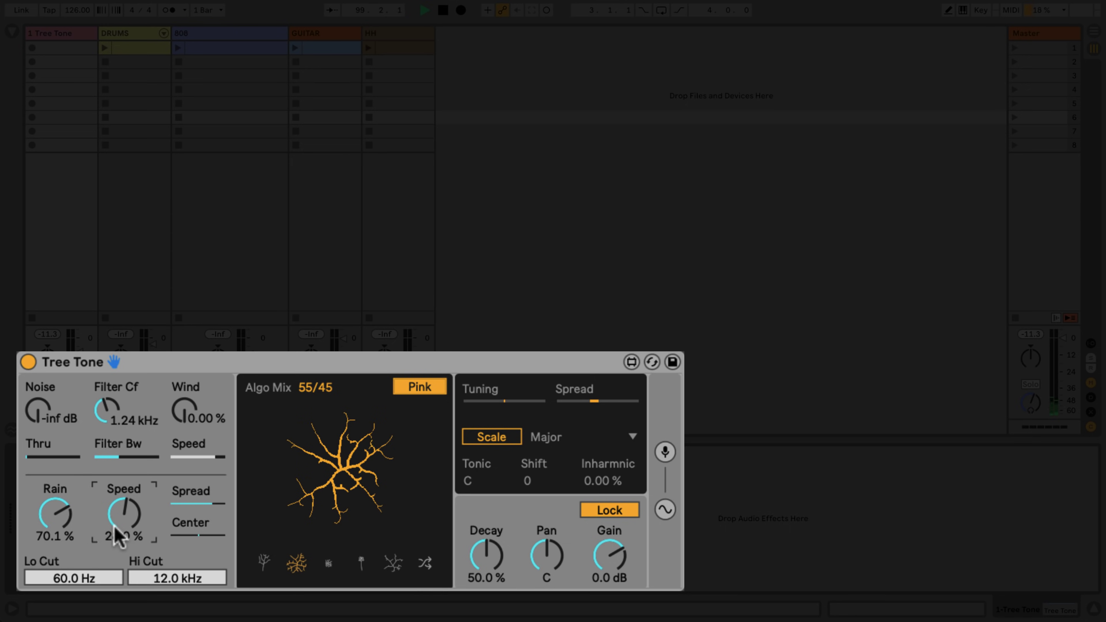
# Step: Try faster raindrops by raising the rain Speed to about 80 %, and return it to 28.0 %
pyautogui.moveTo(124, 515); pyautogui.dragTo(124, 479)
pyautogui.moveTo(119, 528); pyautogui.dragTo(119, 523)
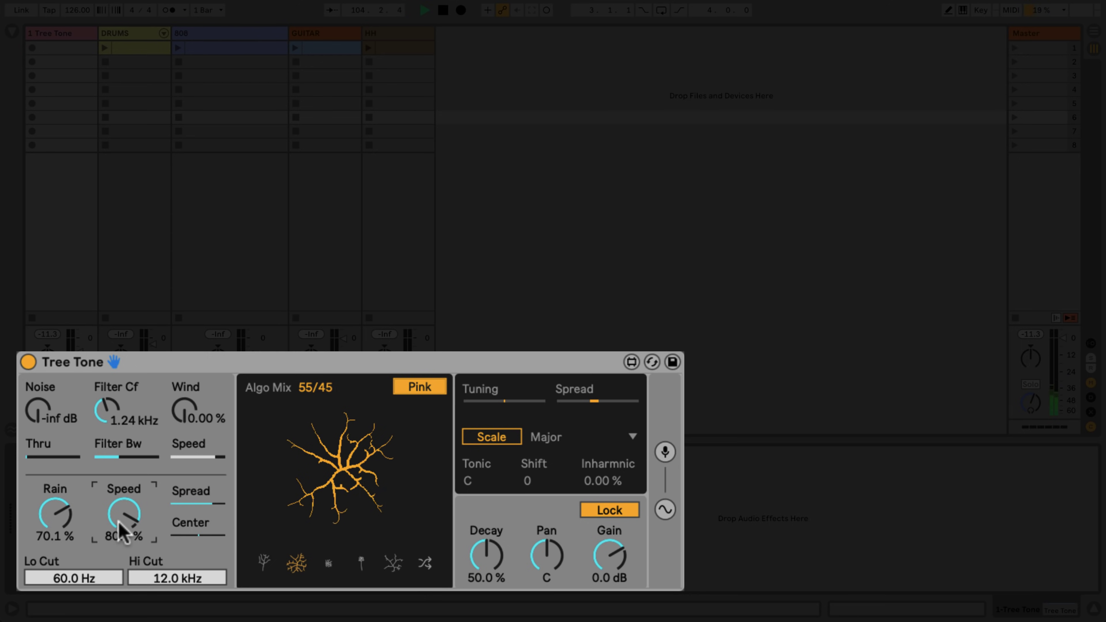
pyautogui.moveTo(121, 531); pyautogui.dragTo(121, 535)
# Step: Try a narrow rain Spread with a lowered Center, restore both, and set Rain to 100 %
pyautogui.moveTo(211, 506); pyautogui.dragTo(211, 528)
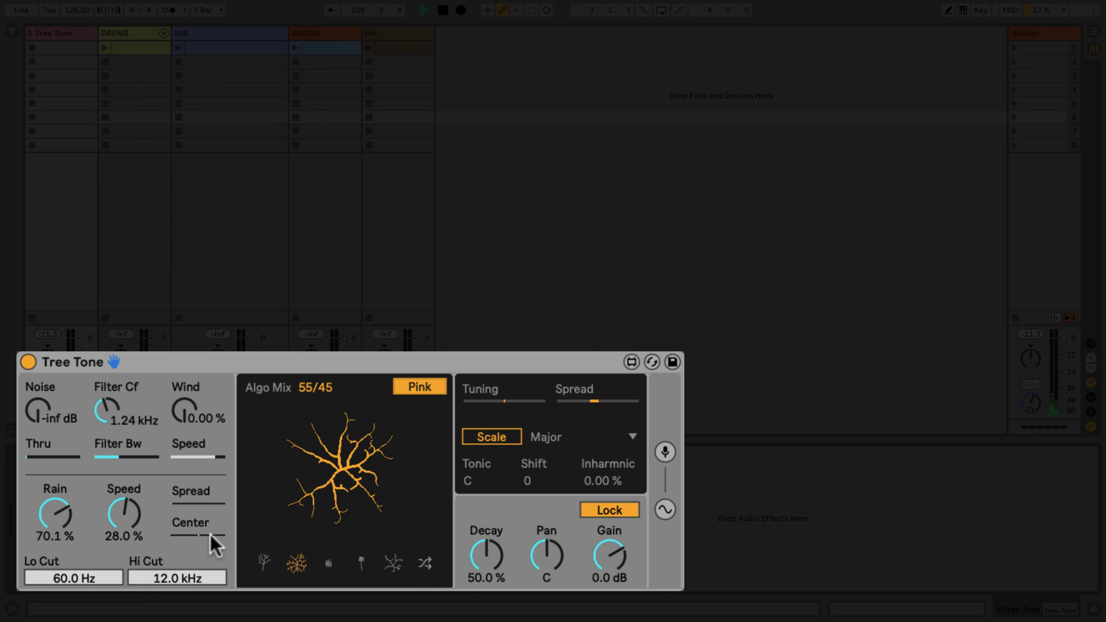
pyautogui.moveTo(196, 535); pyautogui.dragTo(197, 535)
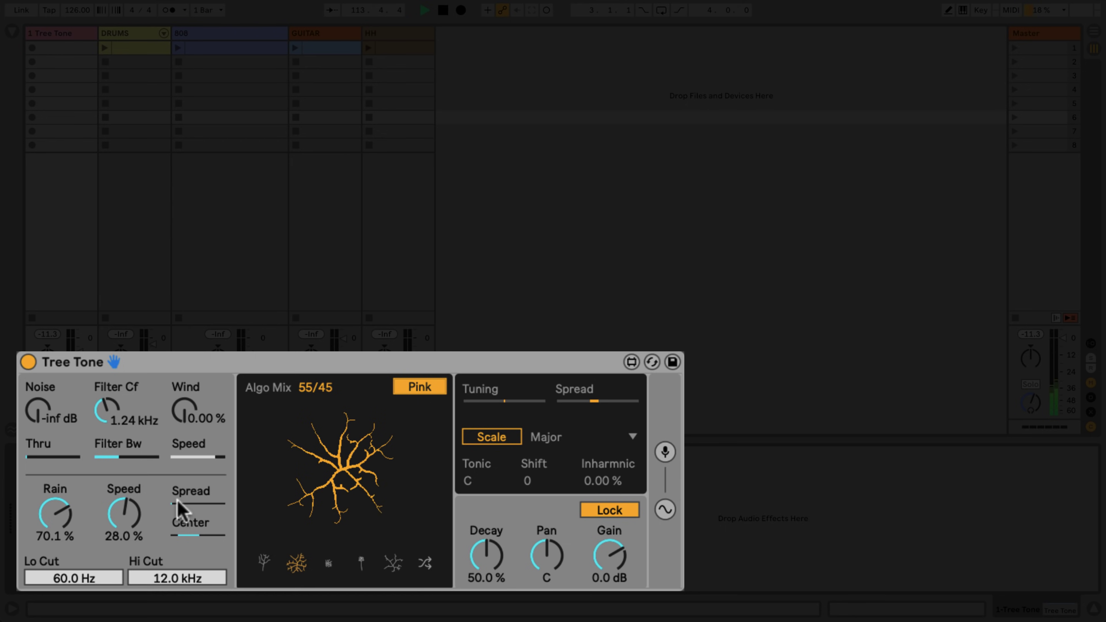
pyautogui.moveTo(178, 503)
pyautogui.mouseDown()
pyautogui.moveTo(190, 550)
pyautogui.moveTo(191, 541)
pyautogui.moveTo(215, 544)
pyautogui.mouseUp()
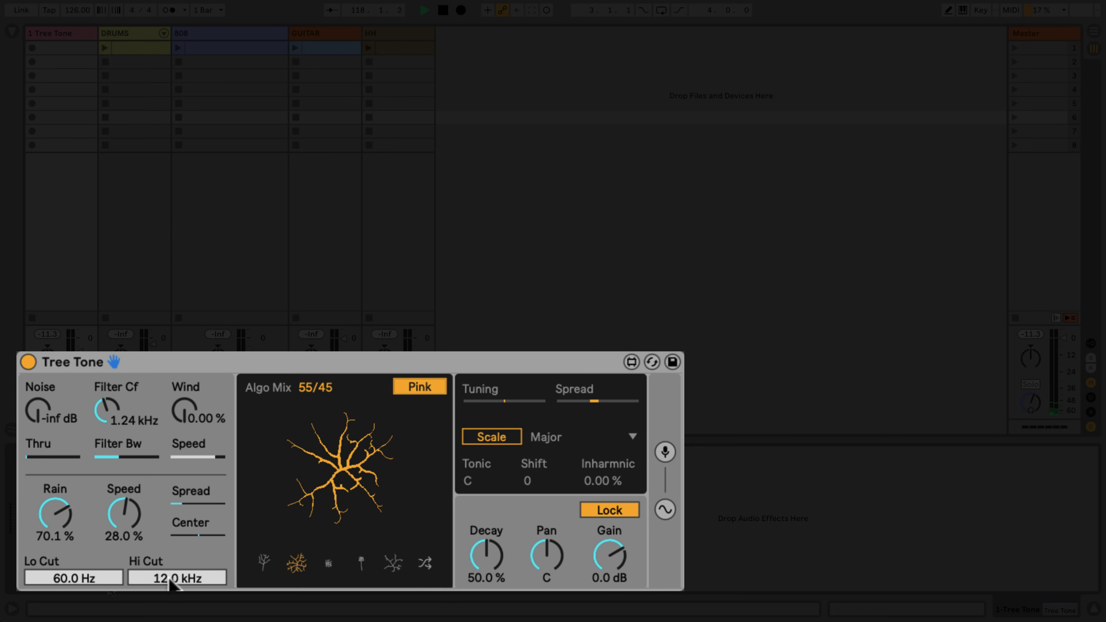
pyautogui.moveTo(195, 511)
pyautogui.mouseDown()
pyautogui.moveTo(90, 540)
pyautogui.moveTo(54, 514)
pyautogui.moveTo(54, 488)
pyautogui.mouseUp()
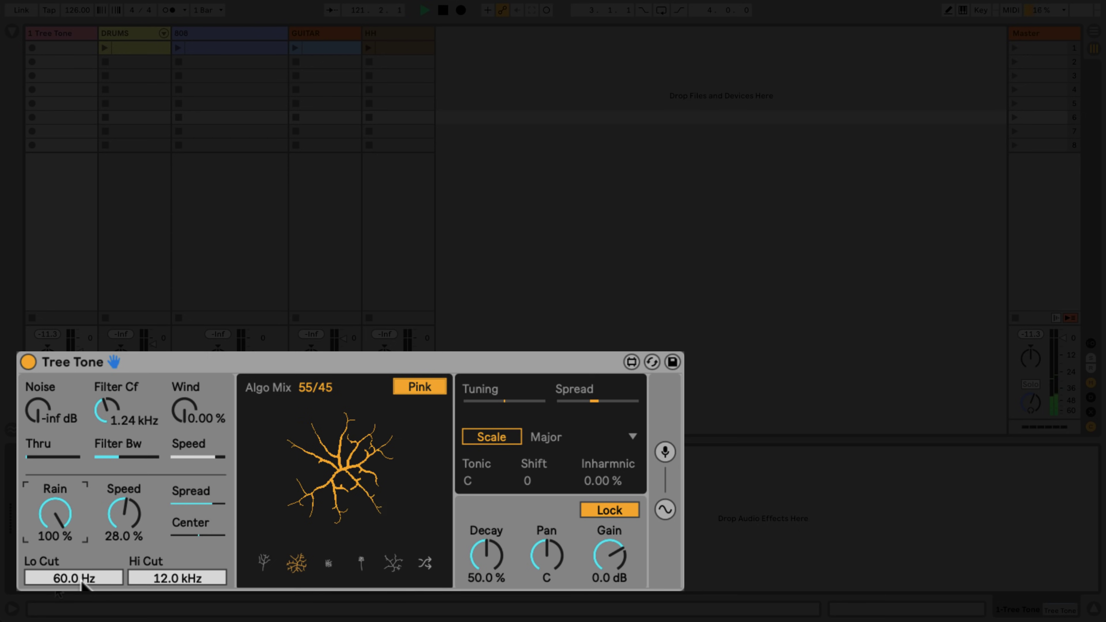
# Step: Try Lo Cut at 6.49 kHz and Hi Cut at 53.2 Hz, resetting them to 60.0 Hz and 12.0 kHz
pyautogui.moveTo(82, 586); pyautogui.dragTo(82, 510)
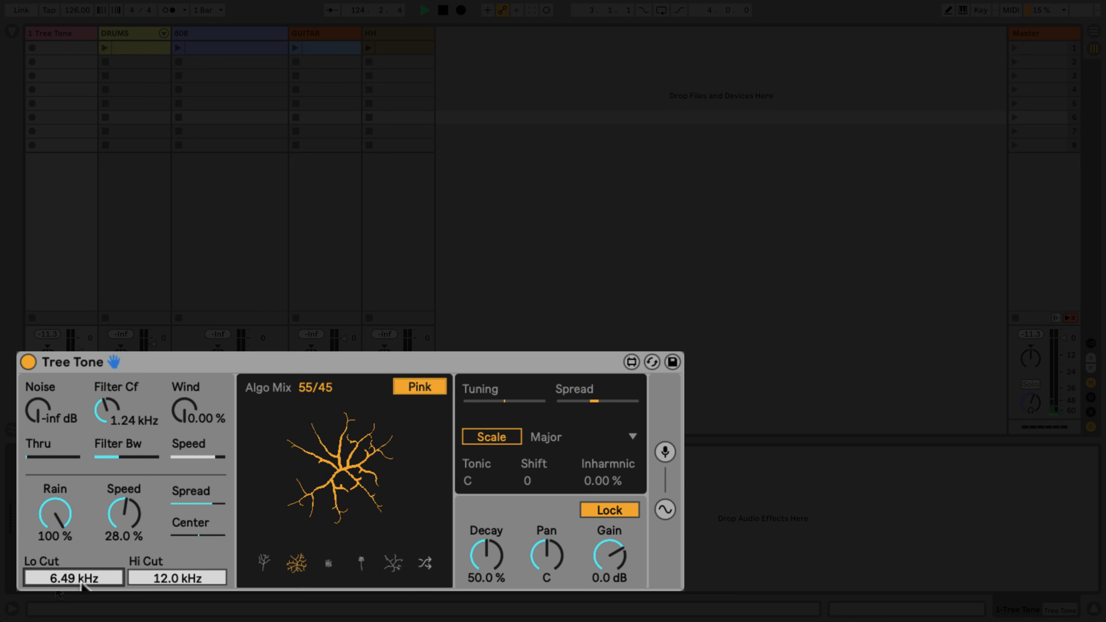
pyautogui.press('Delete')
pyautogui.moveTo(174, 586); pyautogui.dragTo(121, 620)
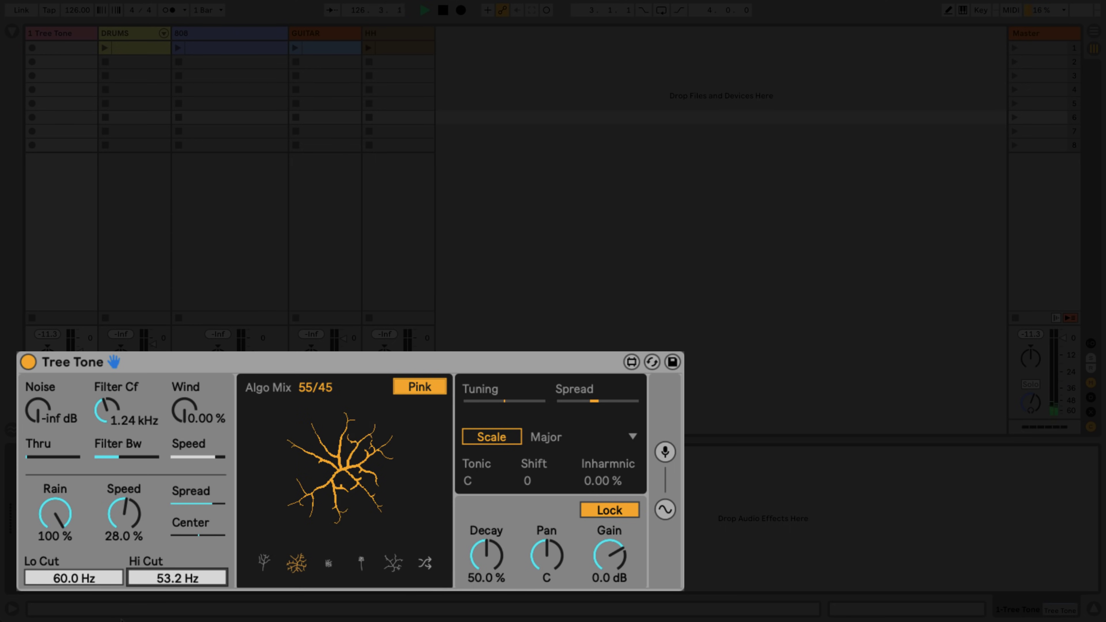
pyautogui.press('Delete')
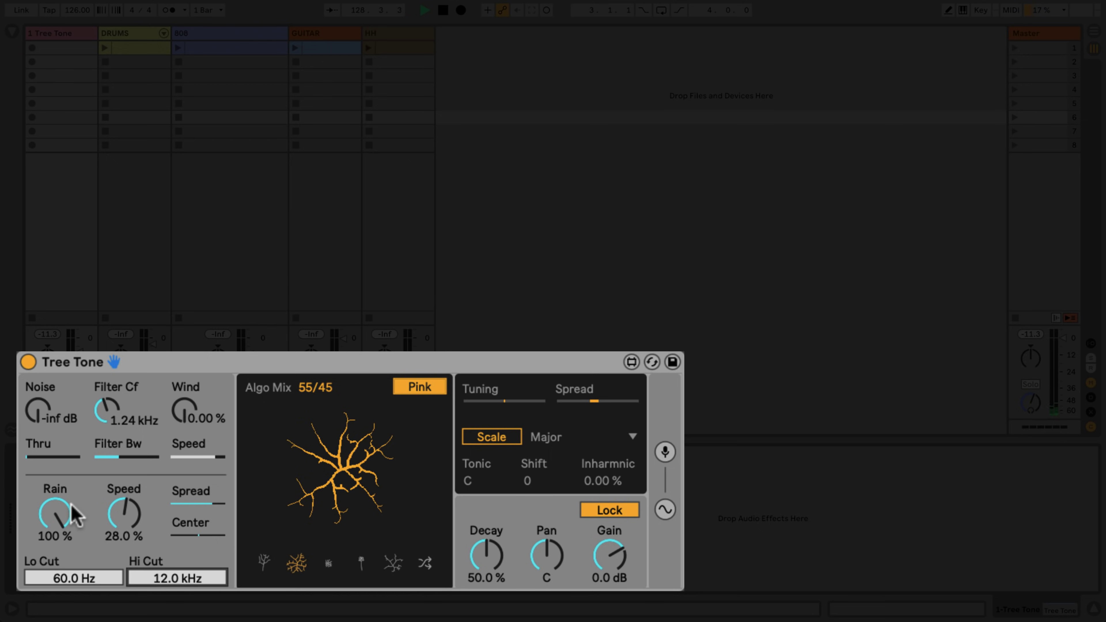
# Step: Turn Rain down to 0.00 % and bring Noise up to -5.4 dB
pyautogui.moveTo(70, 513); pyautogui.dragTo(71, 593)
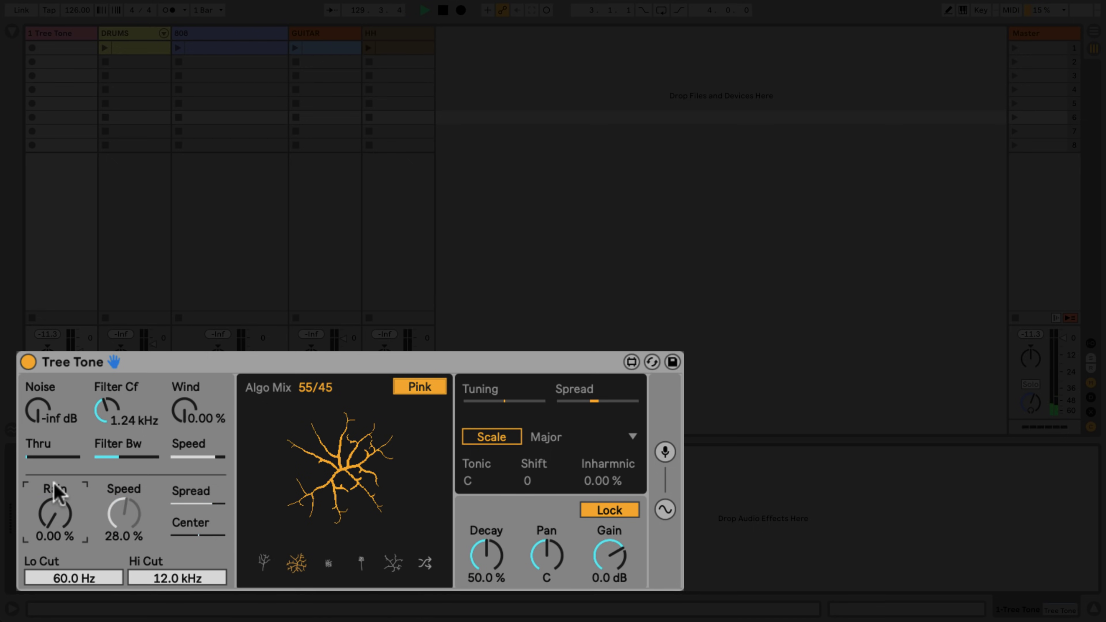
pyautogui.moveTo(42, 427)
pyautogui.mouseDown()
pyautogui.moveTo(42, 384)
pyautogui.moveTo(40, 421)
pyautogui.mouseUp()
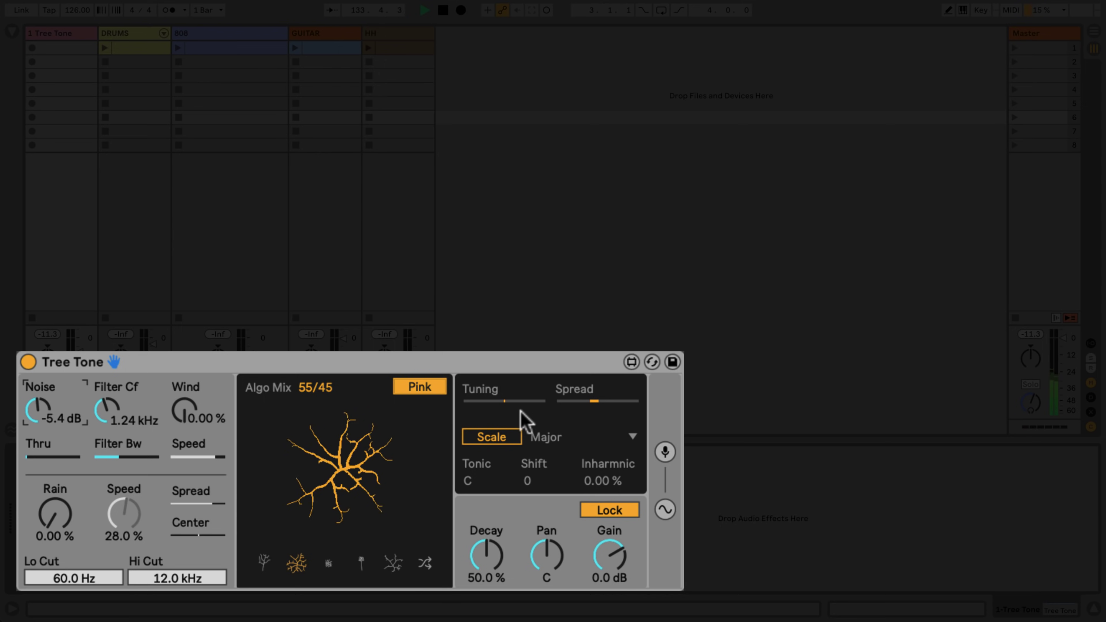
# Step: Try different resonator Tuning and Spread settings, returning both to their original positions
pyautogui.moveTo(504, 402); pyautogui.dragTo(504, 402)
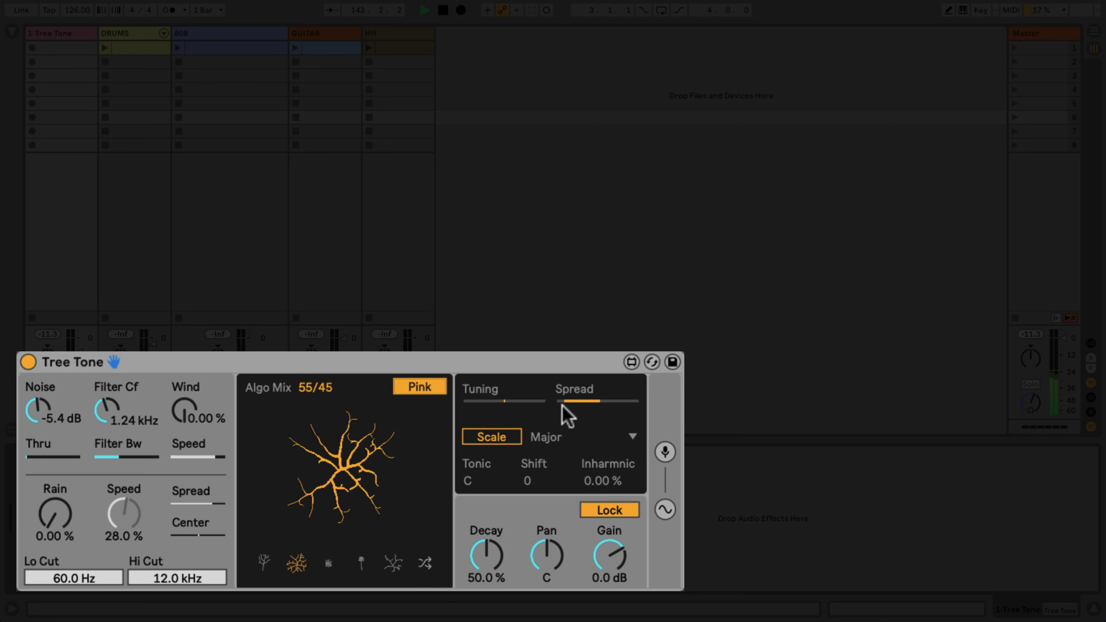
pyautogui.moveTo(562, 414); pyautogui.dragTo(592, 420)
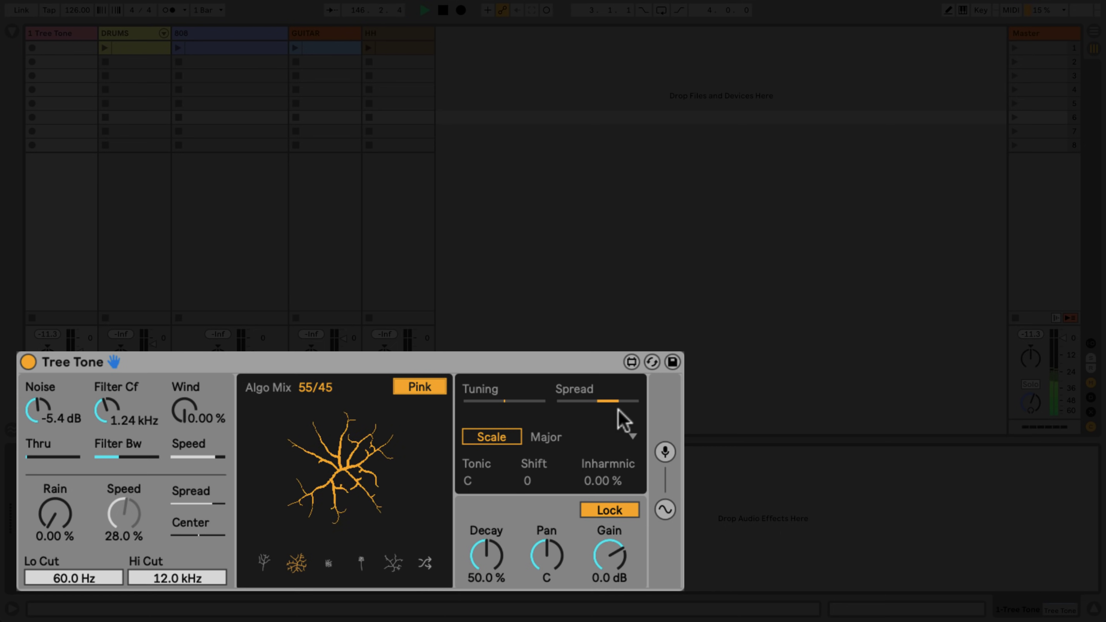
pyautogui.moveTo(618, 410); pyautogui.dragTo(613, 410)
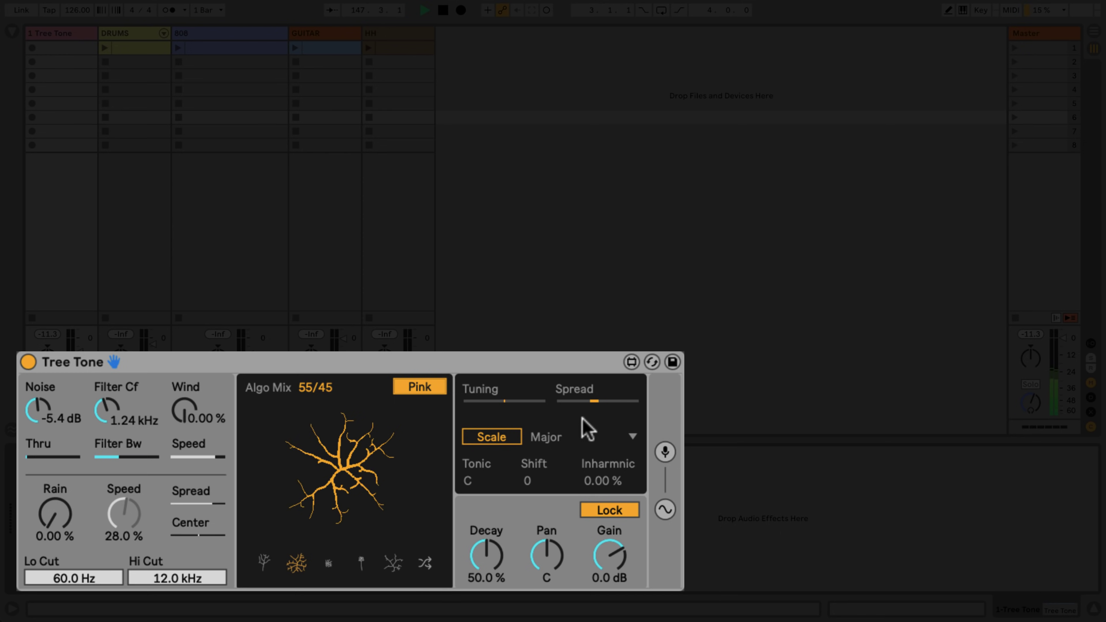
# Step: Switch on Scale to tune the resonators to the Major scale
pyautogui.click(499, 438)
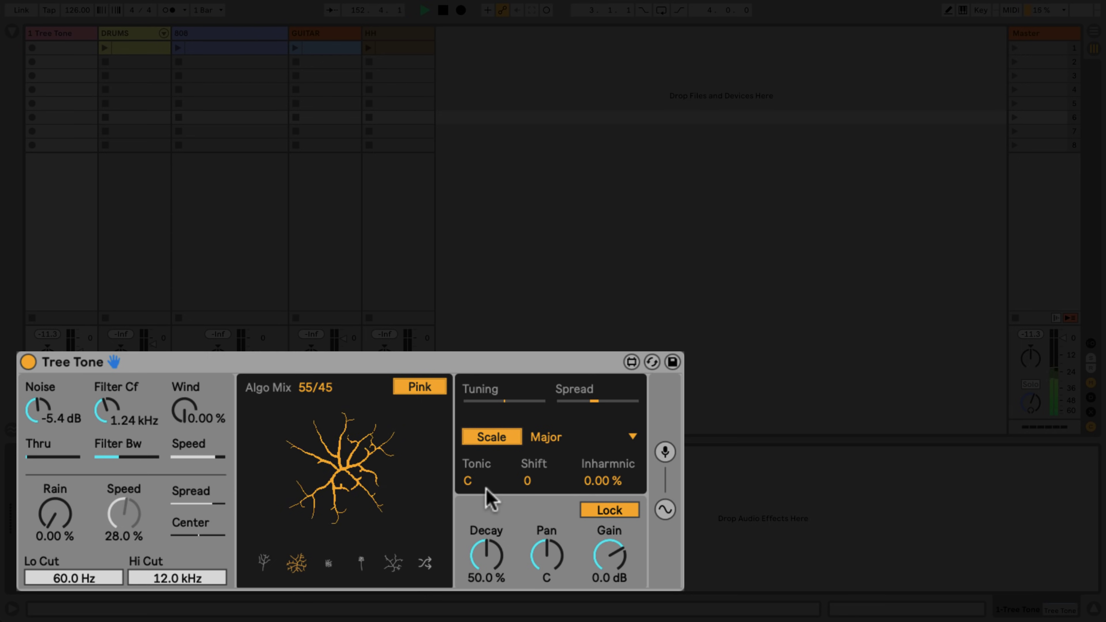
# Step: Try the resonator Tonic at D and Shift at 5, returning them to C and 0
pyautogui.click(475, 483)
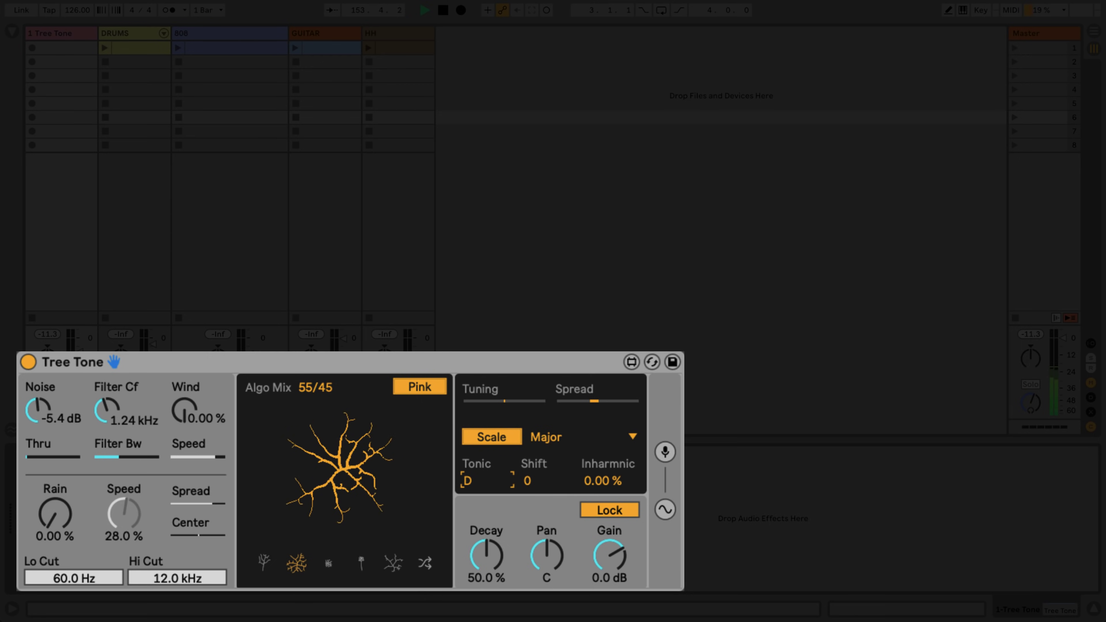
pyautogui.moveTo(475, 482); pyautogui.dragTo(476, 484)
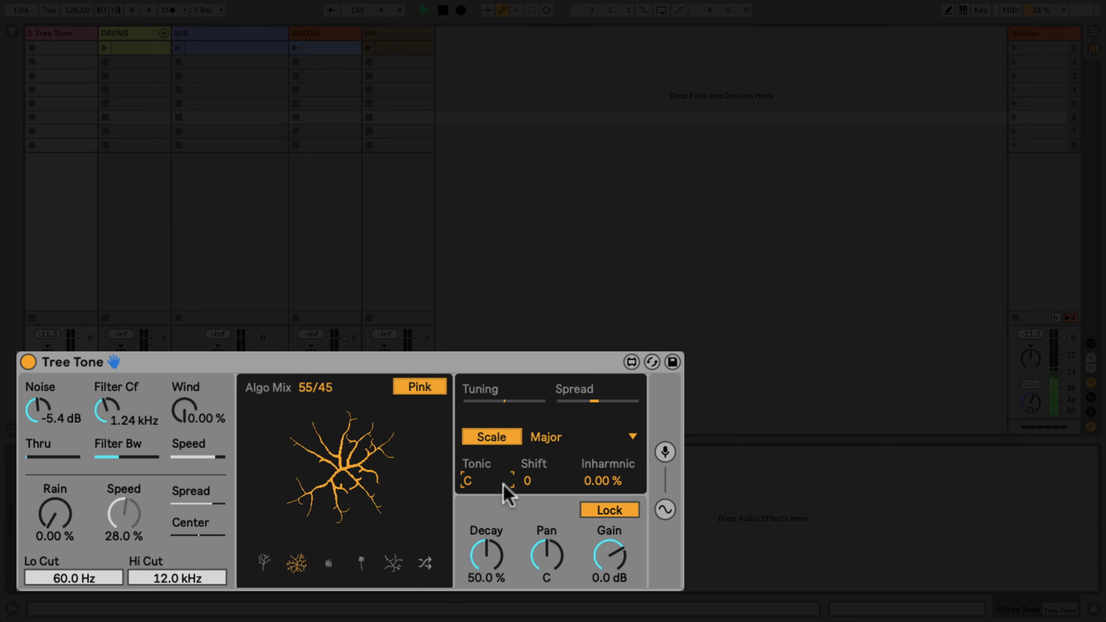
pyautogui.click(528, 482)
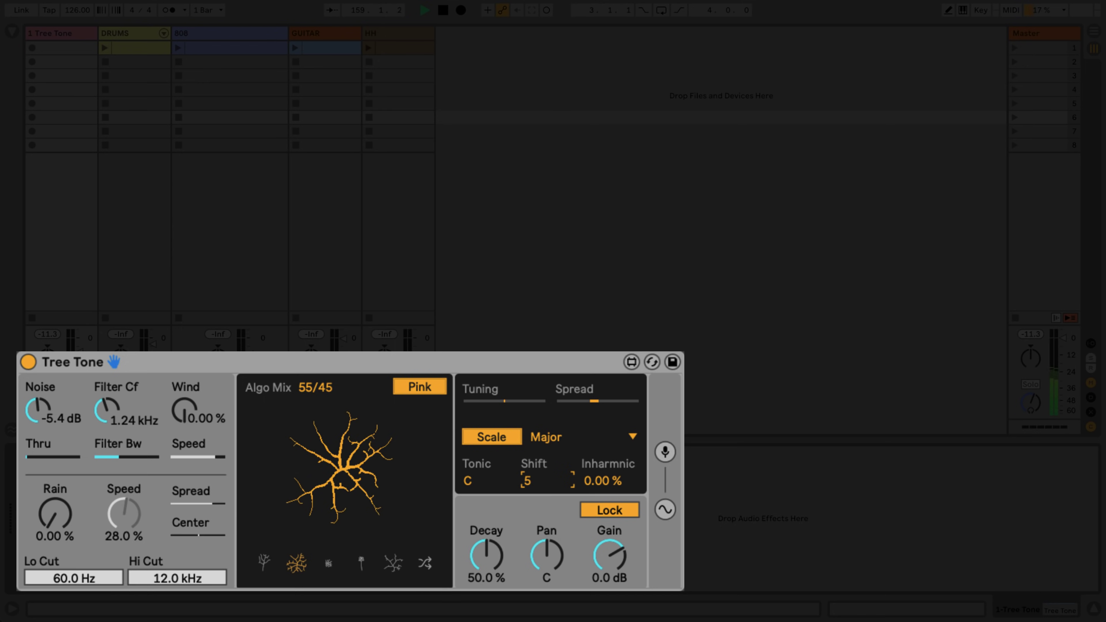
pyautogui.press('Down')
pyautogui.press('Down')
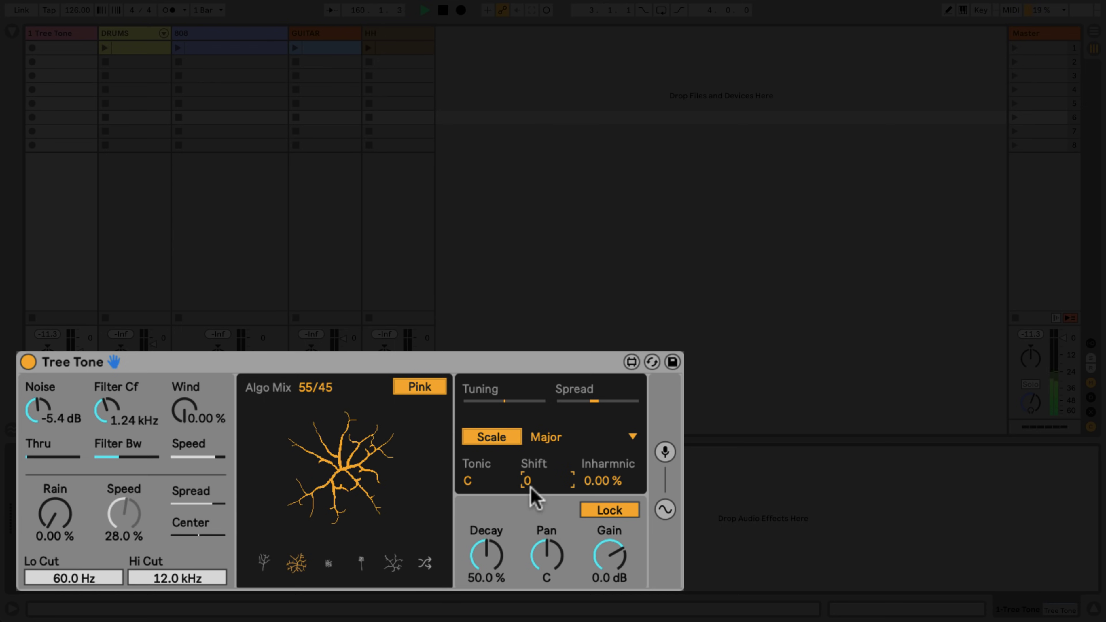
# Step: Try Inharmnic at 100 %, resetting it to 0.00 %
pyautogui.moveTo(589, 482); pyautogui.dragTo(589, 297)
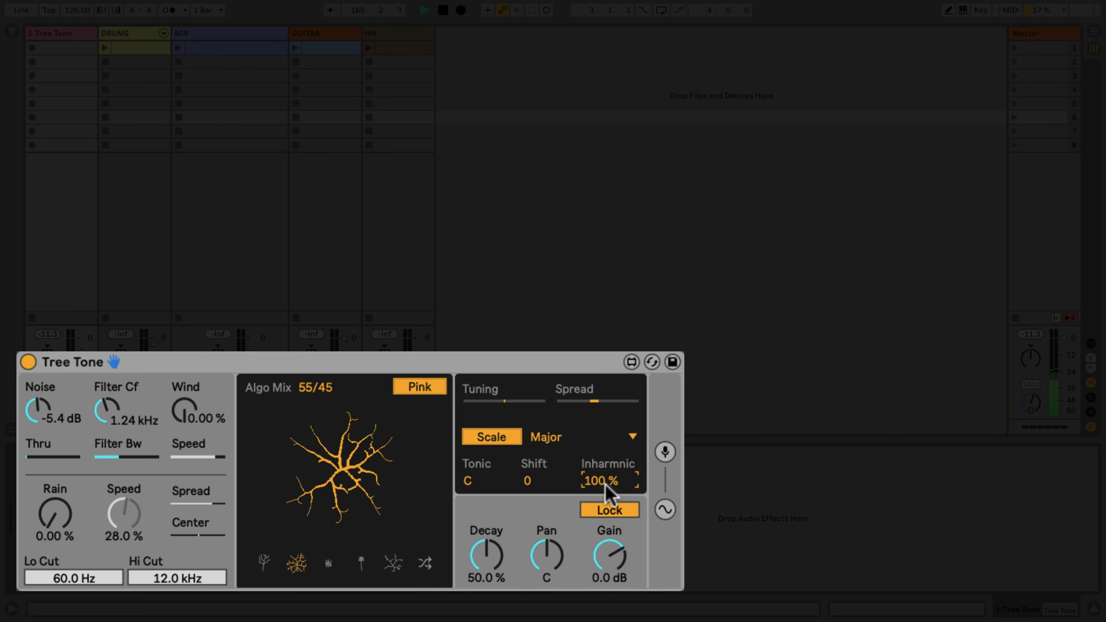
pyautogui.press('Delete')
# Step: Try the Whole, Diminished and Scala scales, checking Scala's Offset and leaving it at 1.00:1
pyautogui.click(553, 439)
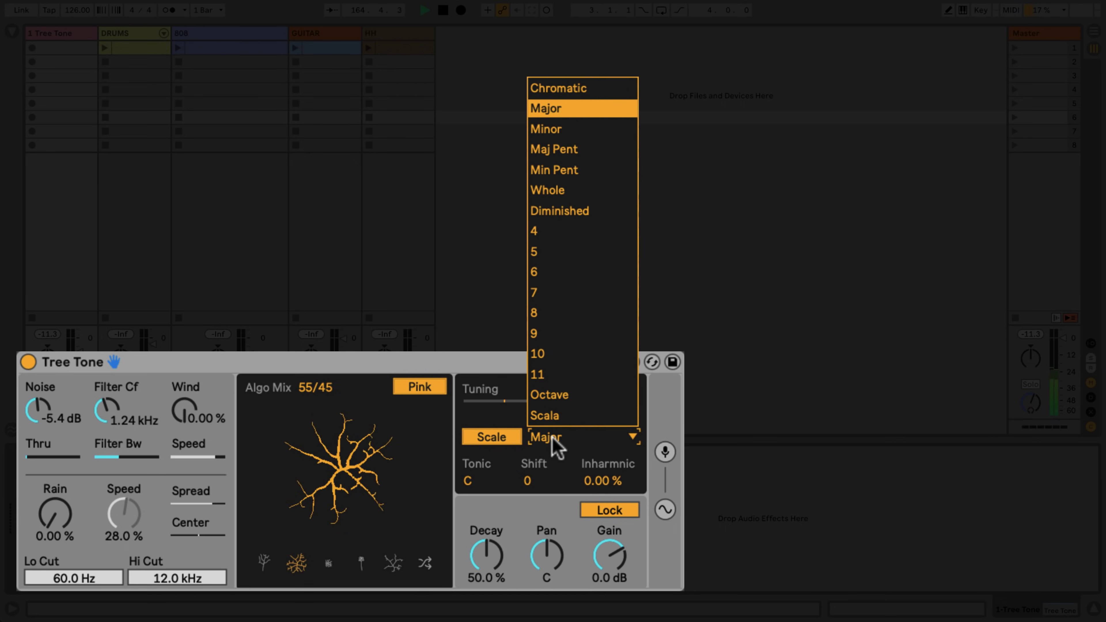
pyautogui.click(557, 196)
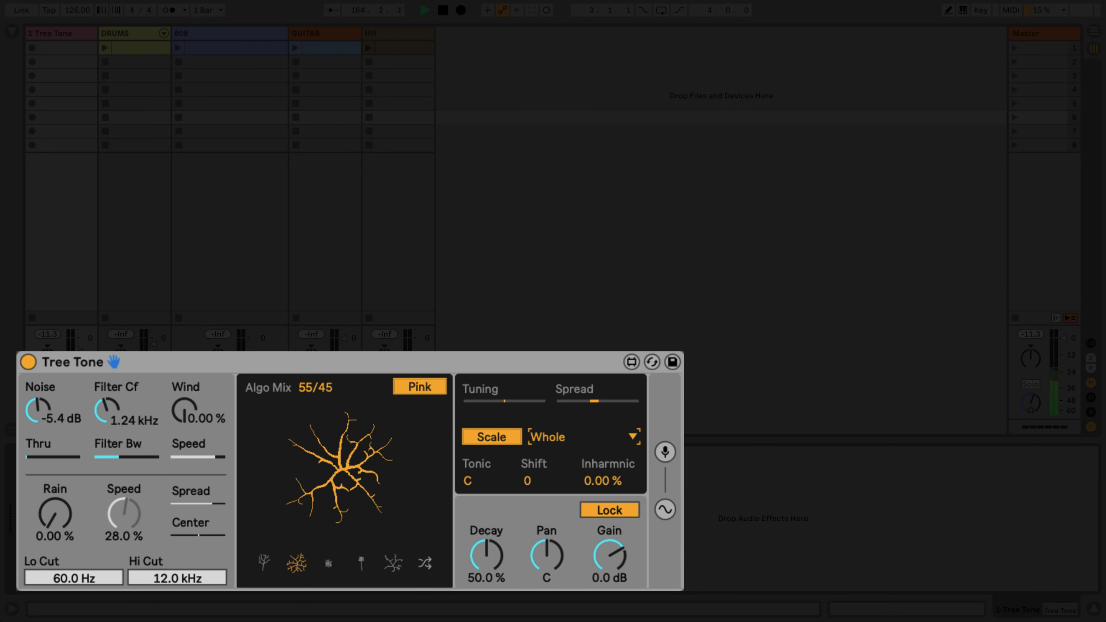
pyautogui.click(617, 437)
pyautogui.click(560, 214)
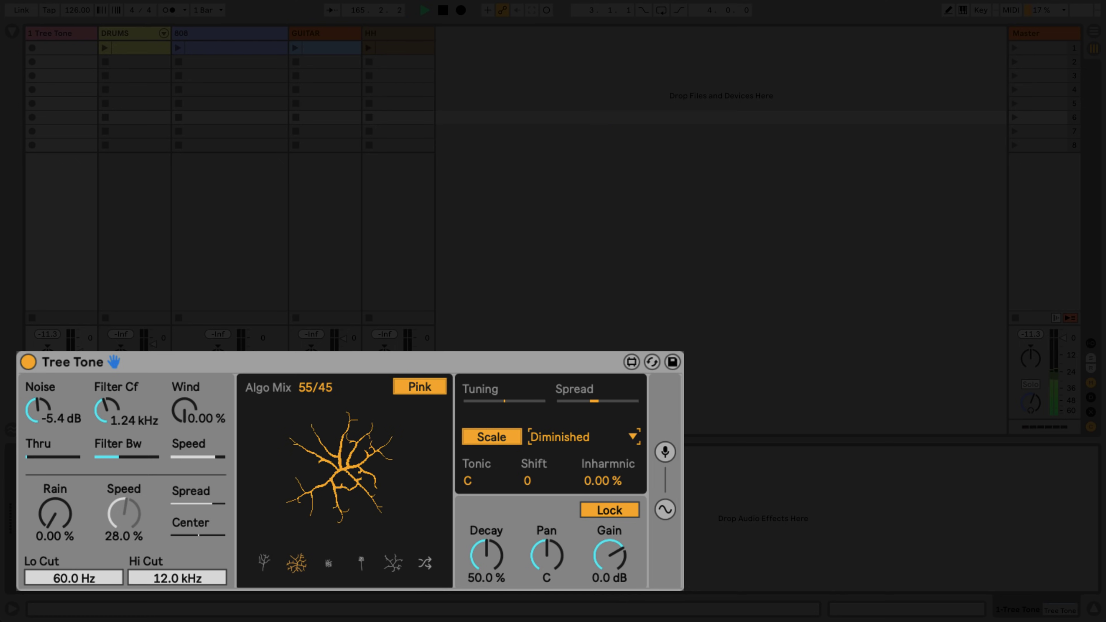
pyautogui.click(597, 439)
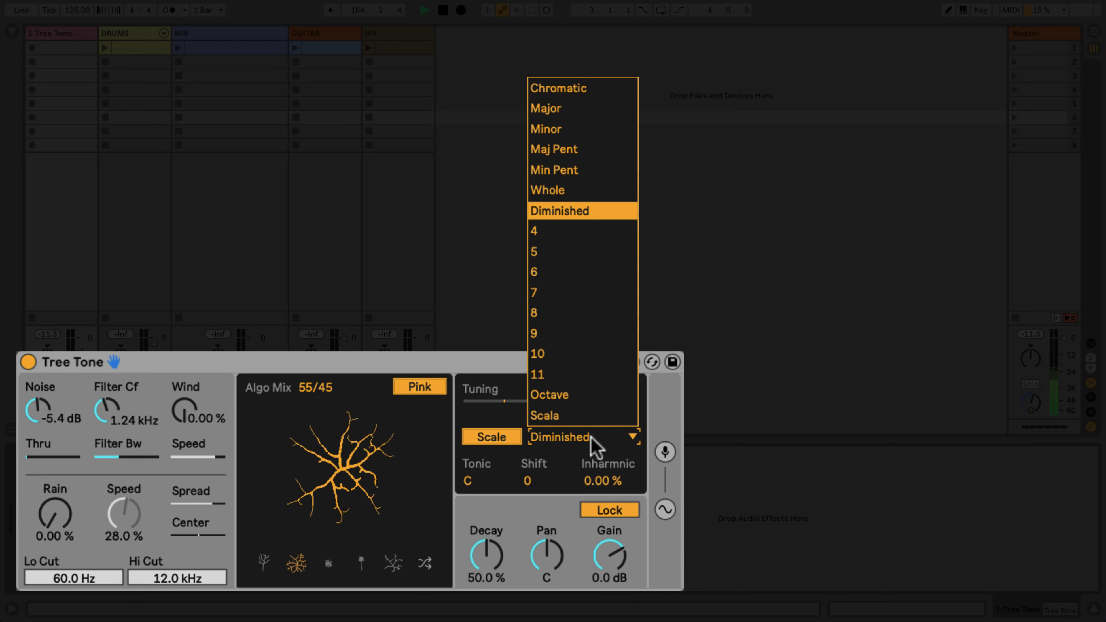
pyautogui.click(569, 417)
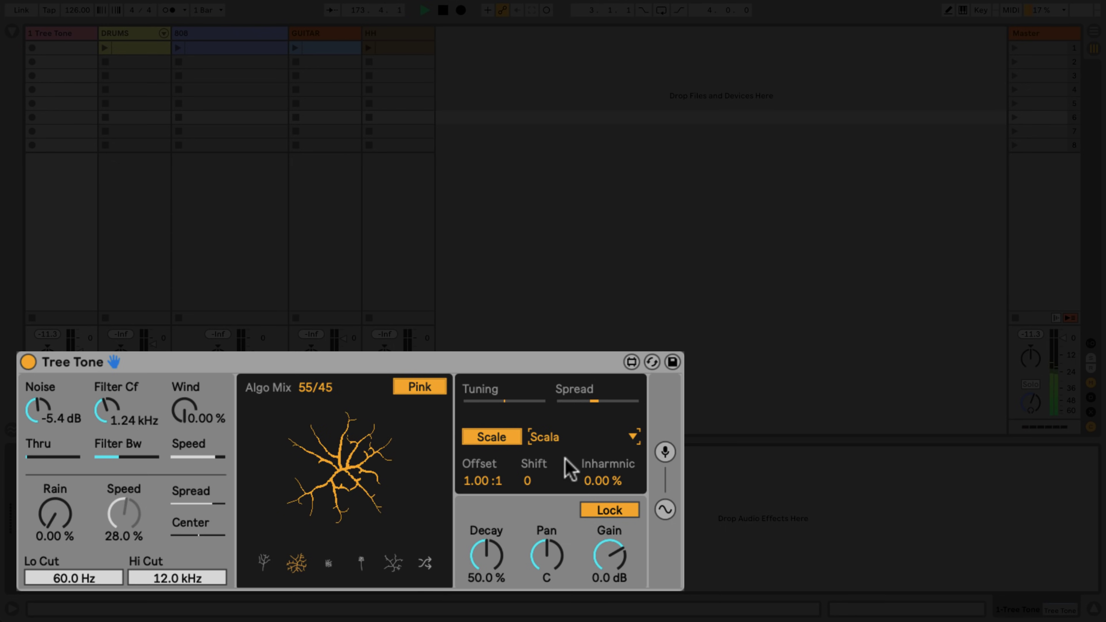
pyautogui.click(493, 483)
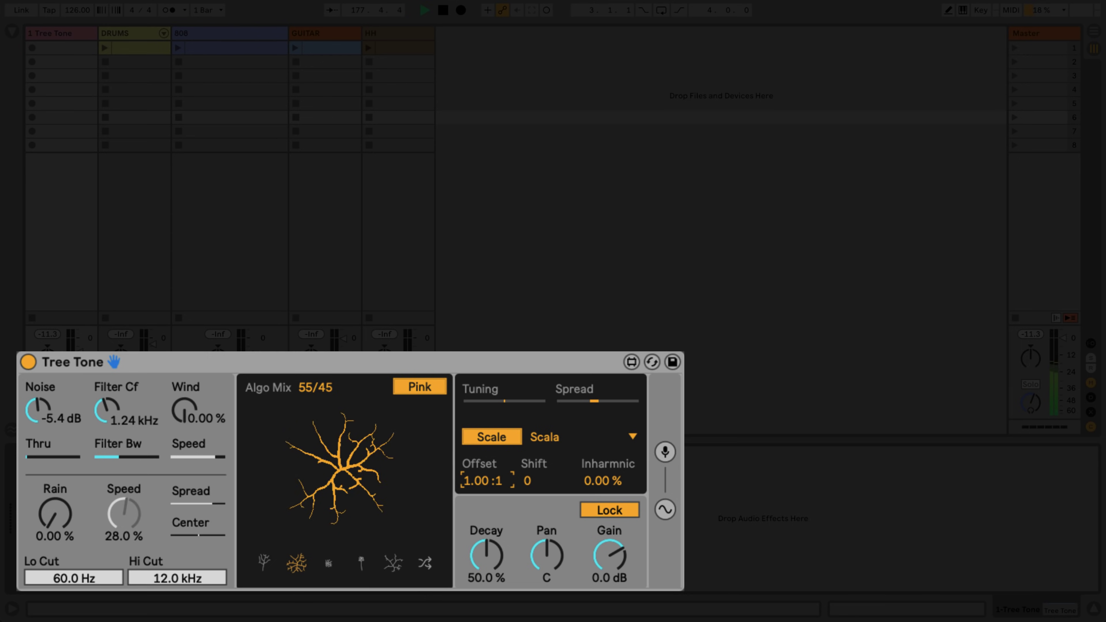
pyautogui.moveTo(493, 483); pyautogui.dragTo(493, 440)
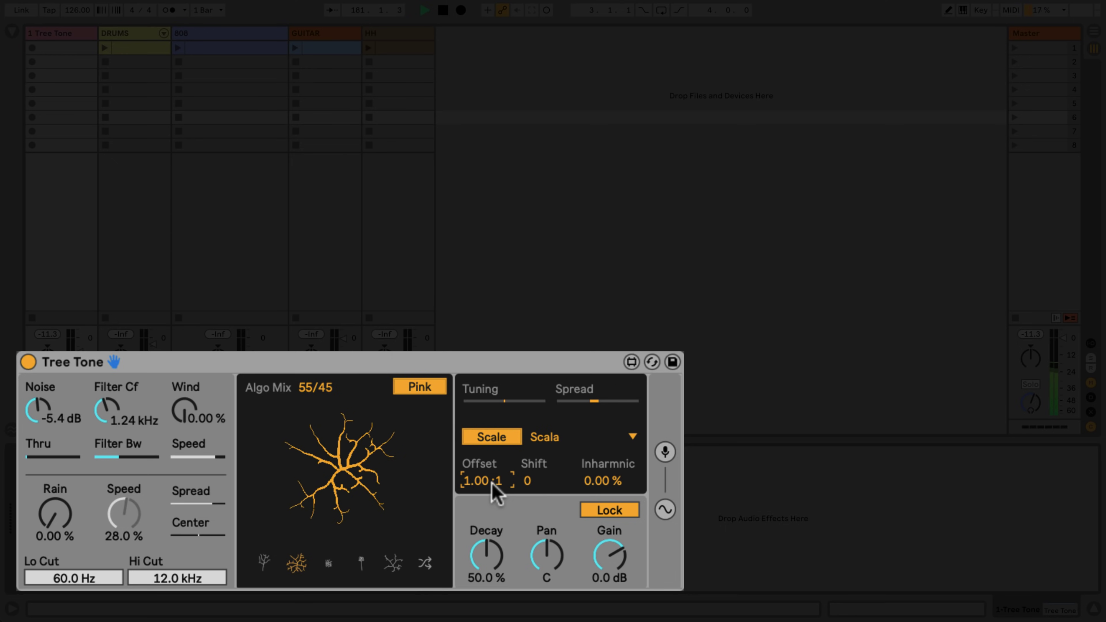
# Step: Set the resonator scale to Min Pent
pyautogui.click(554, 441)
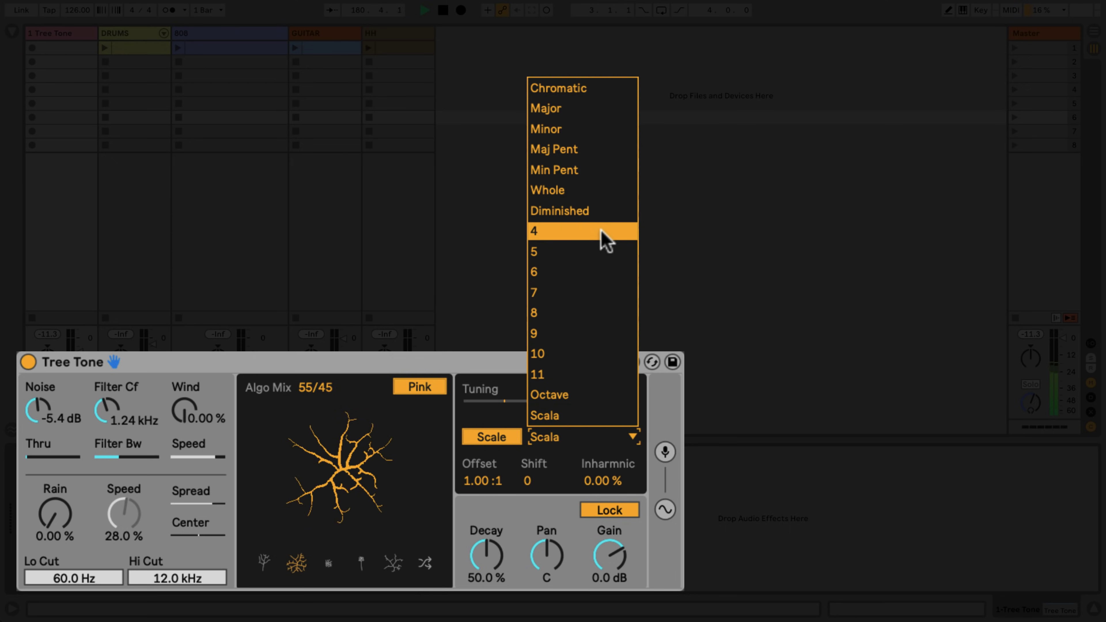
pyautogui.click(597, 172)
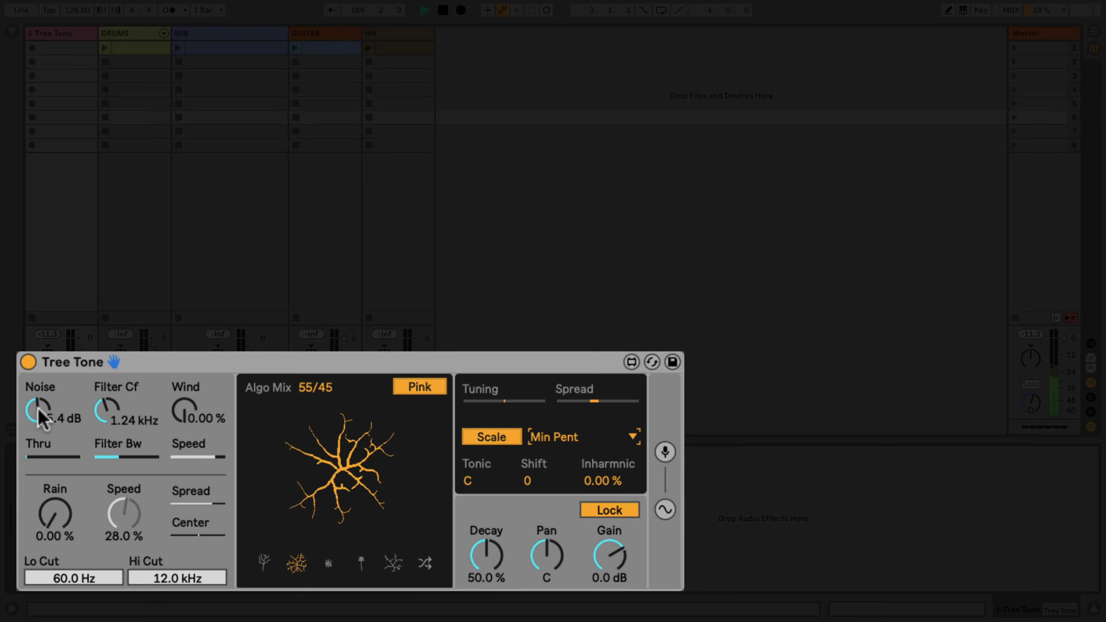
# Step: Turn Noise down to -inf dB and raise Rain to 100 %
pyautogui.moveTo(43, 418); pyautogui.dragTo(42, 461)
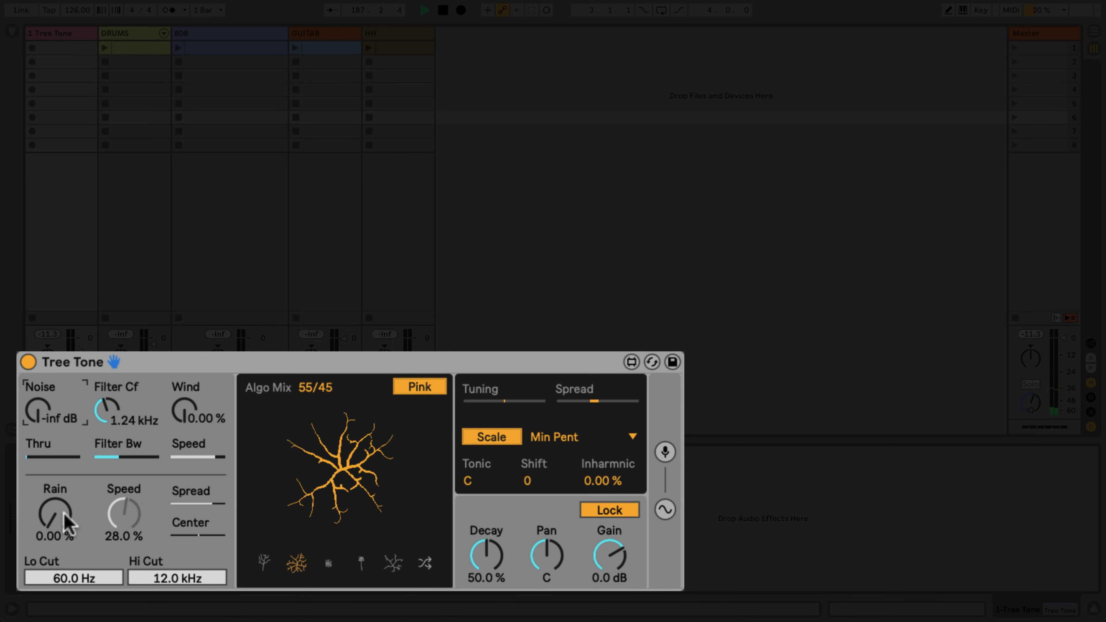
pyautogui.moveTo(68, 523); pyautogui.dragTo(68, 441)
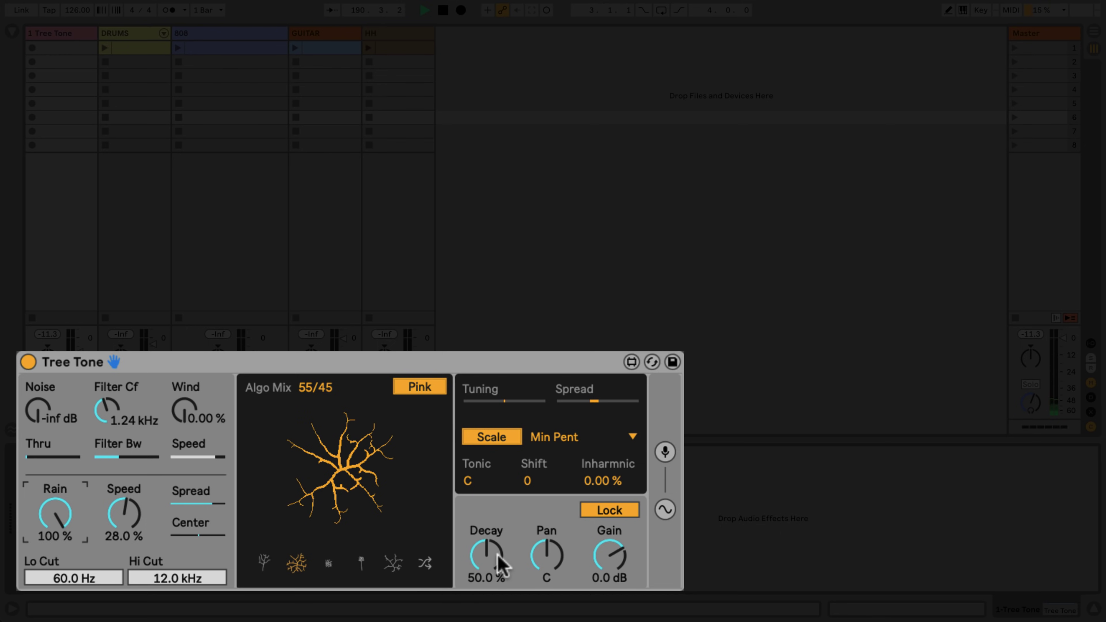
# Step: Try Decay at 100 % and settle it at 81.5 %, resetting Pan to C
pyautogui.moveTo(497, 556); pyautogui.dragTo(497, 515)
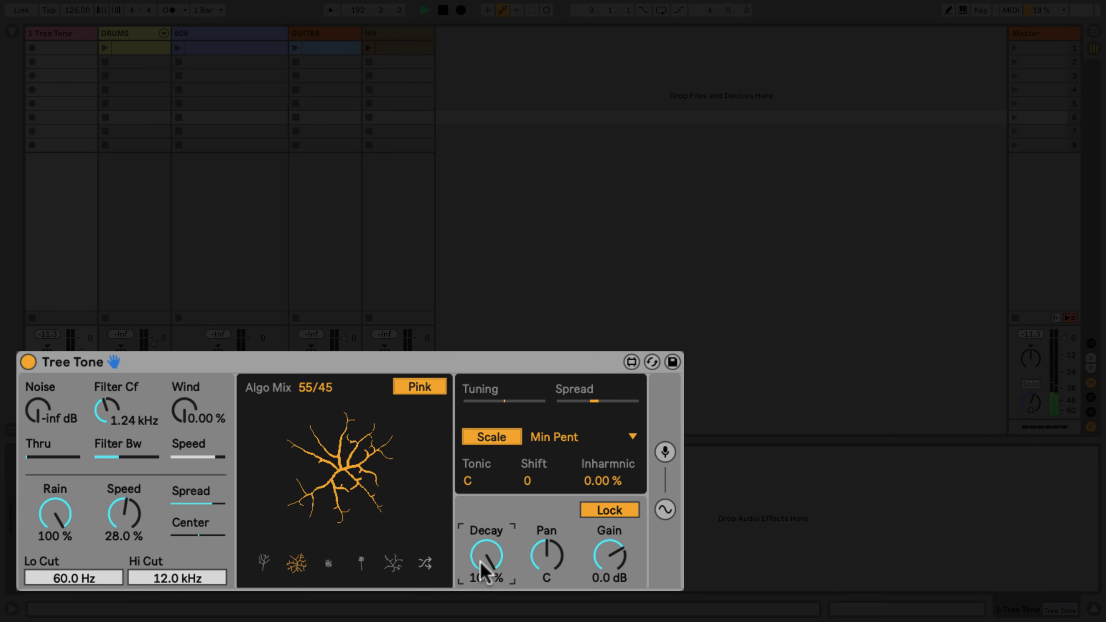
pyautogui.moveTo(481, 561); pyautogui.dragTo(545, 601)
pyautogui.doubleClick(547, 557)
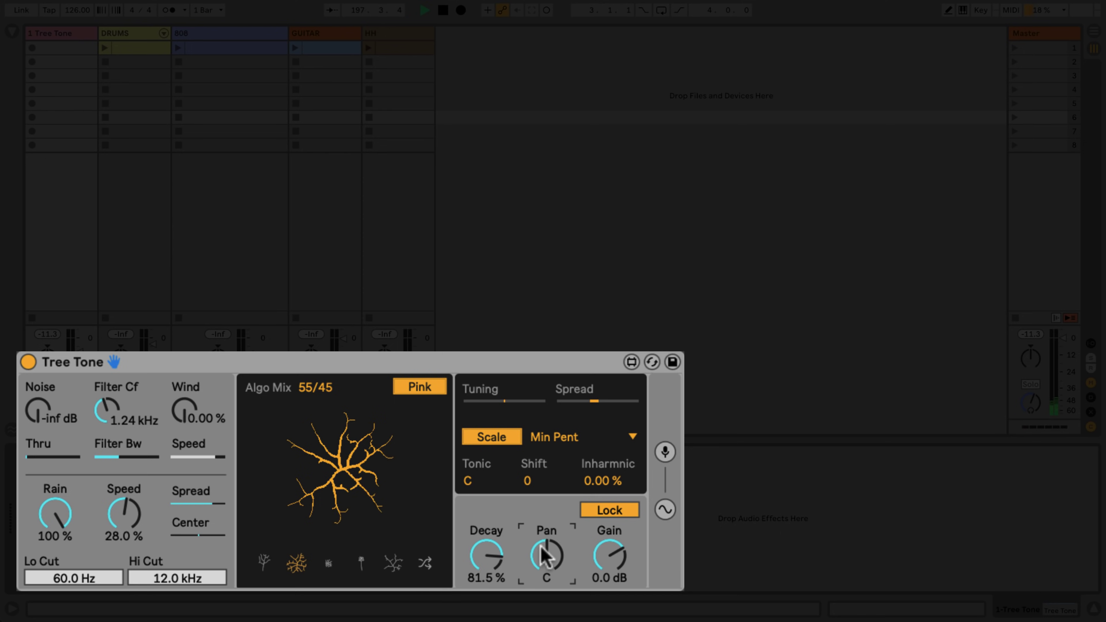
# Step: Raise the resonator output Gain to 7.1 dB
pyautogui.click(617, 565)
pyautogui.moveTo(617, 565); pyautogui.dragTo(618, 538)
pyautogui.doubleClick(618, 566)
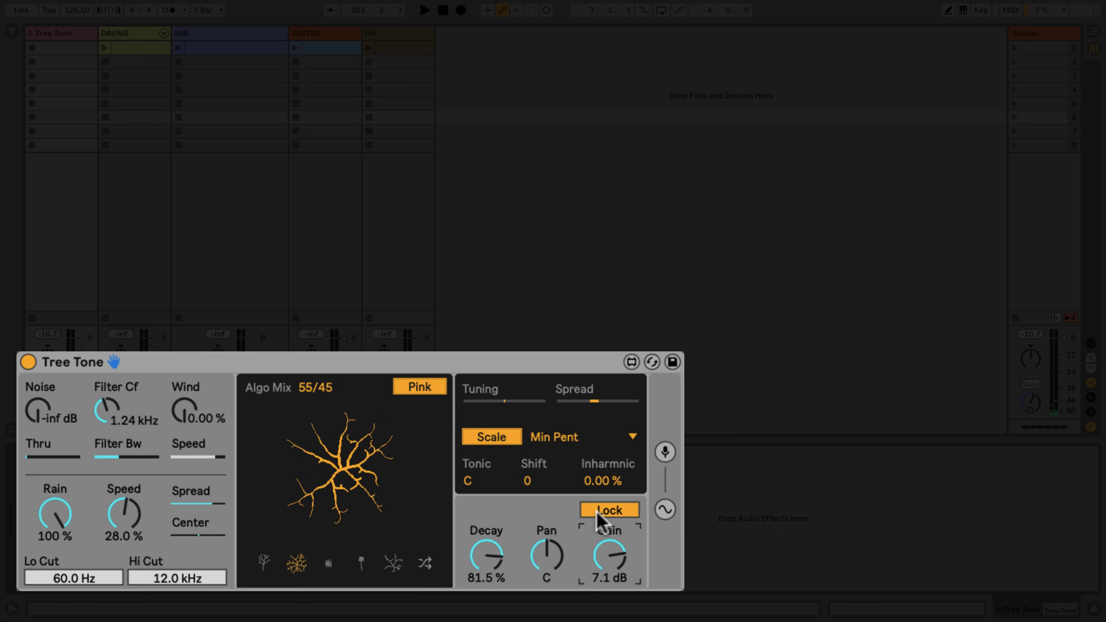
# Step: Switch Lock off and back on, and restart playback
pyautogui.click(597, 513)
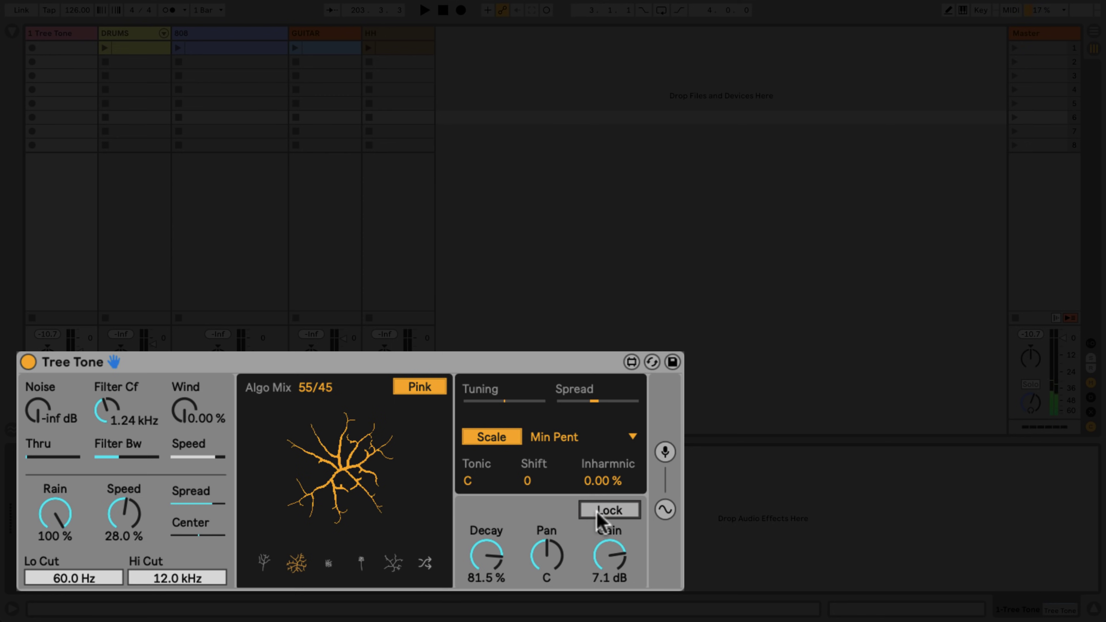
pyautogui.click(597, 512)
pyautogui.press('space')
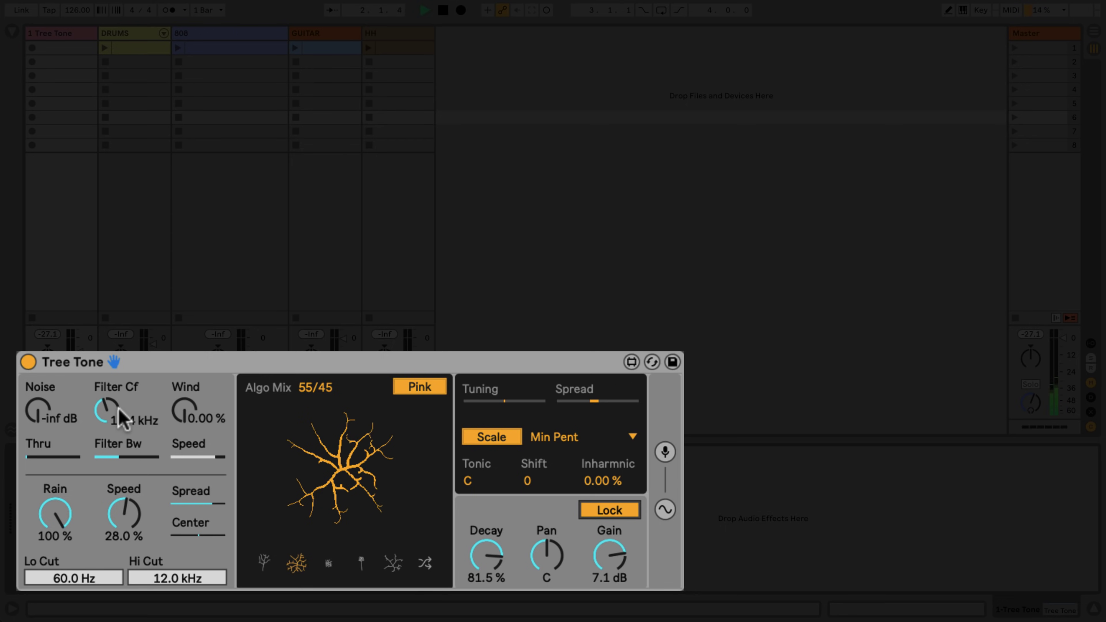
# Step: Reset Rain to 0.00 %
pyautogui.click(56, 521)
pyautogui.press('Delete')
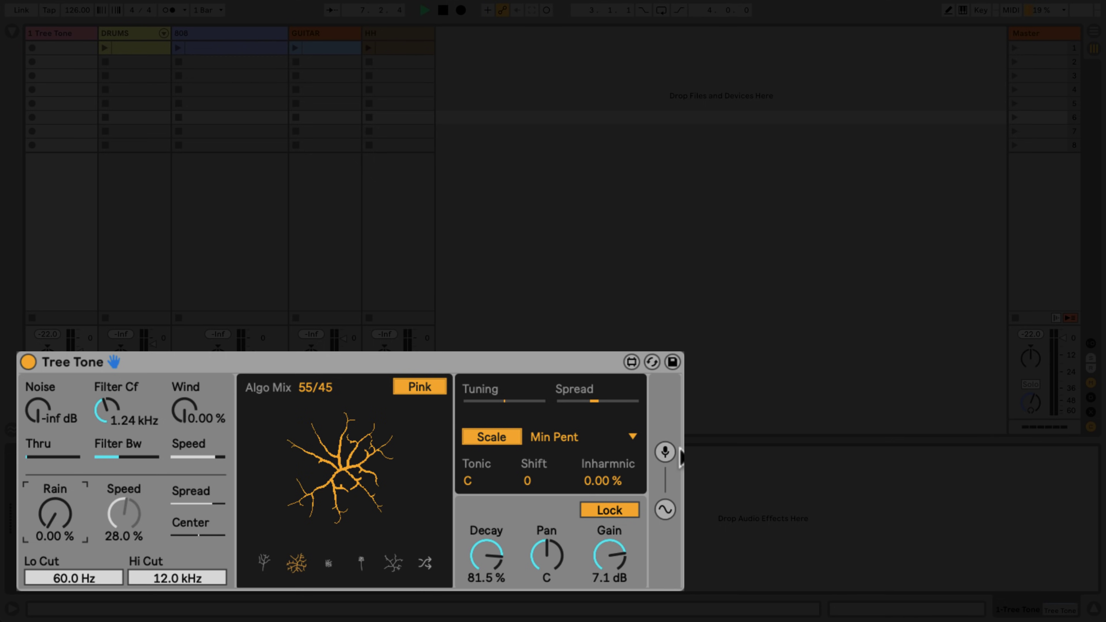
# Step: Launch the DRUMS clip and set the device's Input Routing to the DRUMS track
pyautogui.click(666, 452)
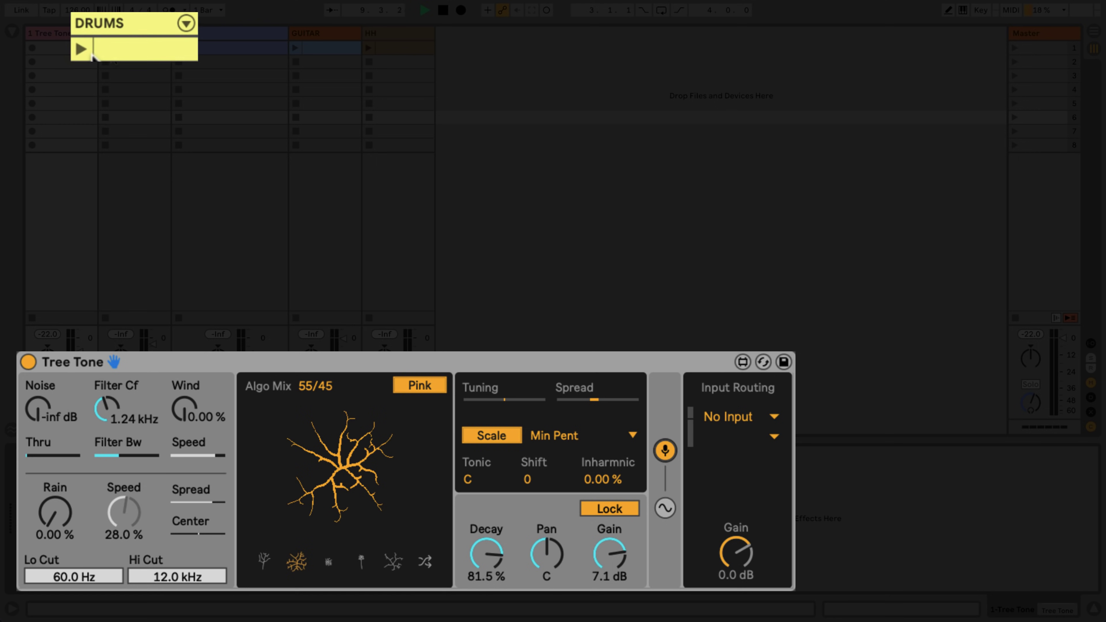
pyautogui.click(80, 48)
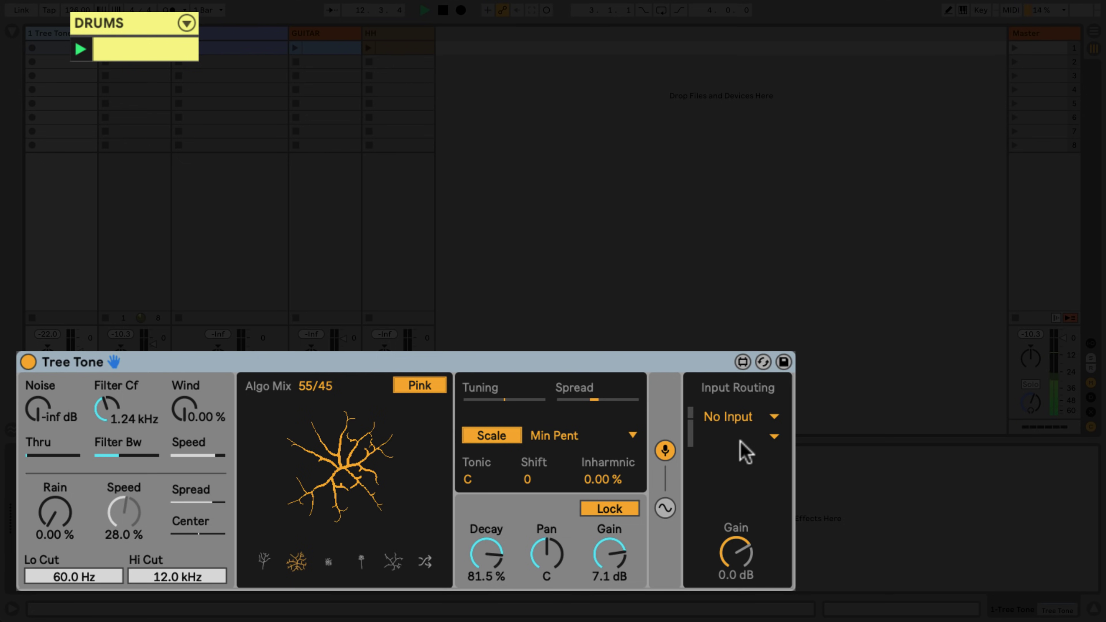
pyautogui.click(730, 417)
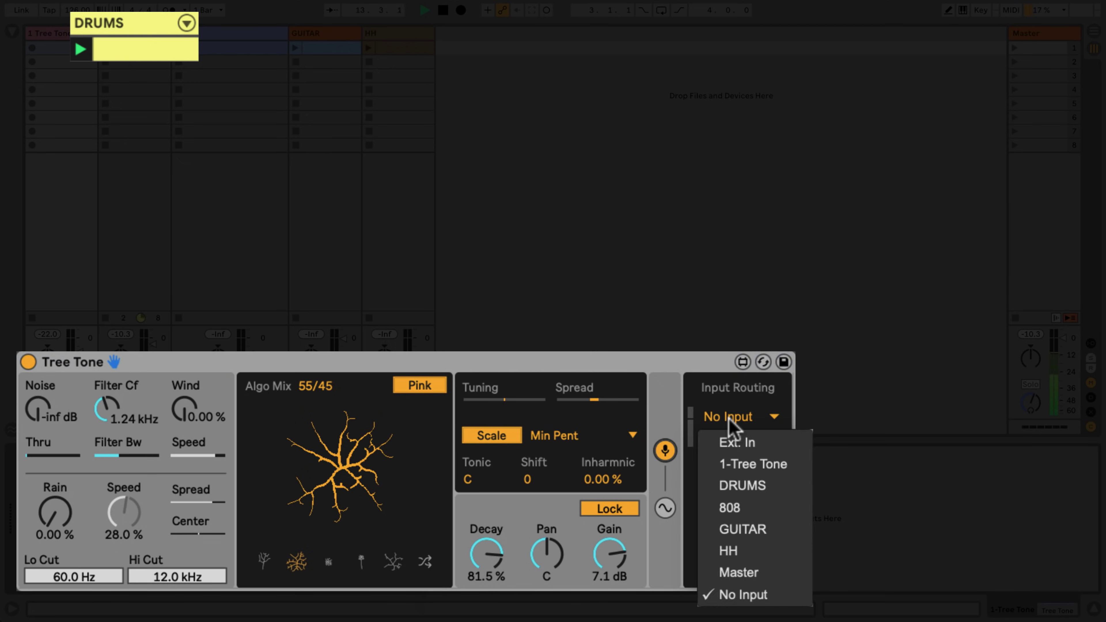
pyautogui.click(748, 486)
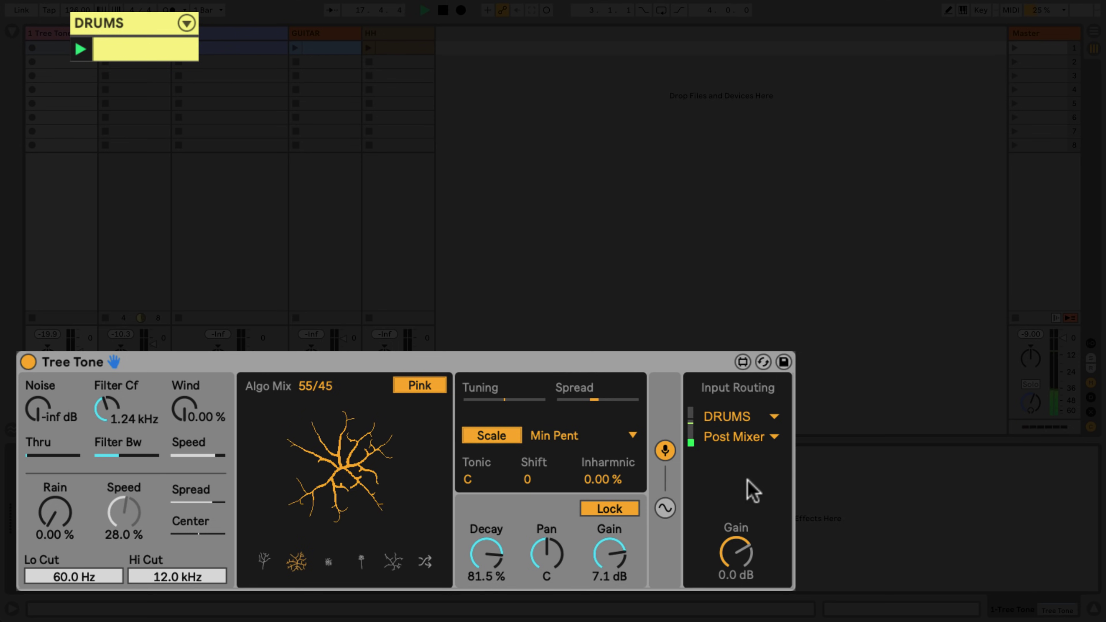
# Step: Try the Drum Rack's Kounty Klap 1 Pre FX as input with a changed input Gain, returning to Post Mixer and 0.0 dB
pyautogui.click(733, 440)
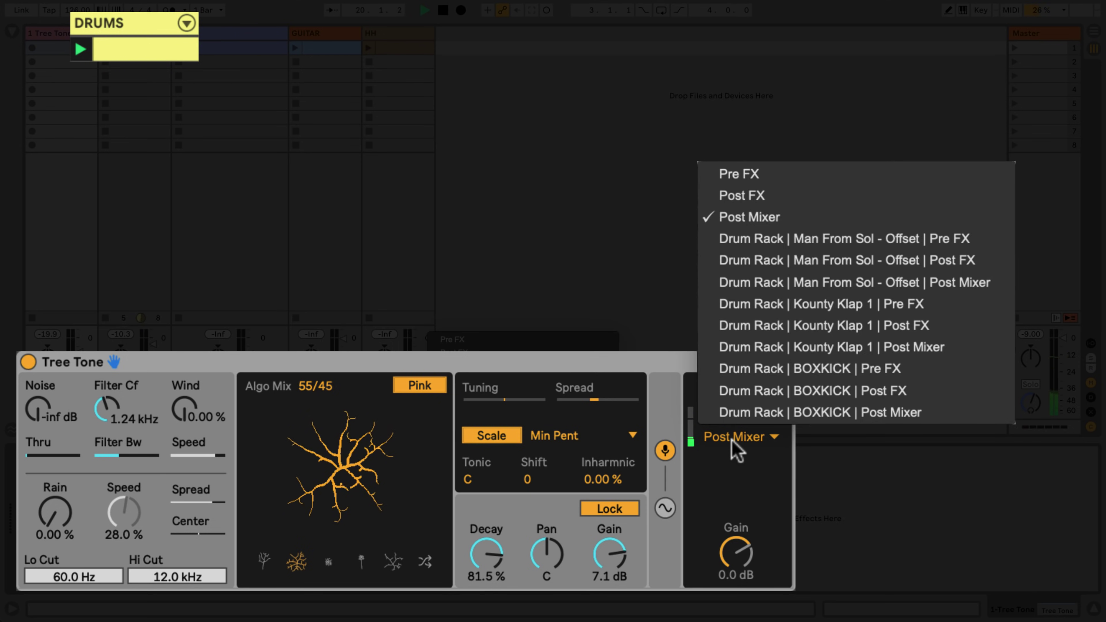
pyautogui.click(785, 304)
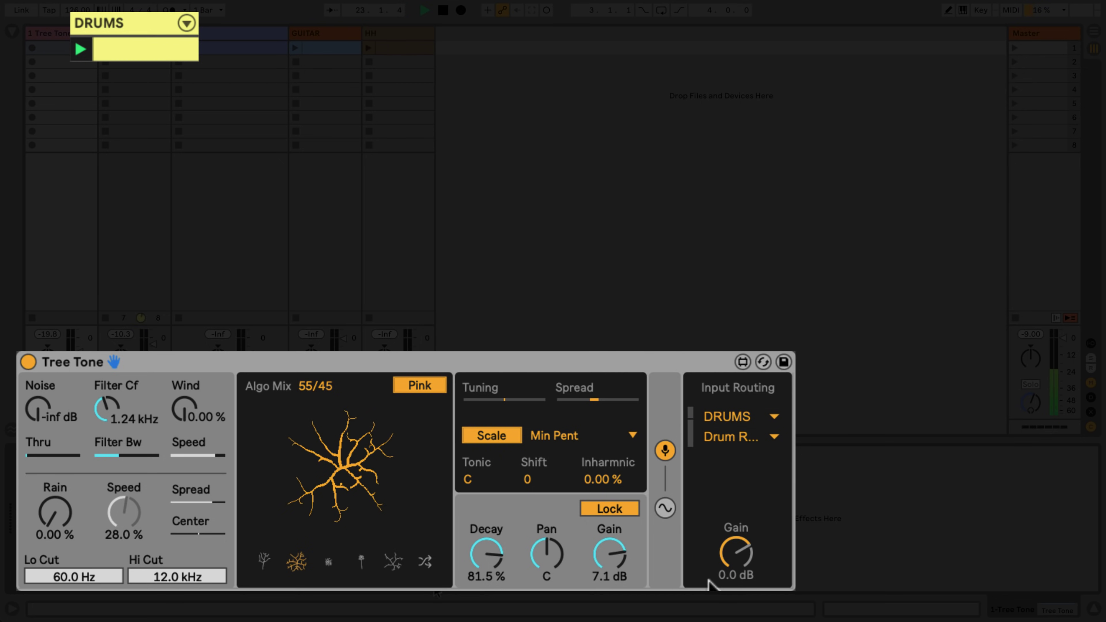
pyautogui.moveTo(737, 552)
pyautogui.mouseDown()
pyautogui.moveTo(736, 535)
pyautogui.moveTo(739, 561)
pyautogui.mouseUp()
pyautogui.press('Delete')
pyautogui.click(738, 436)
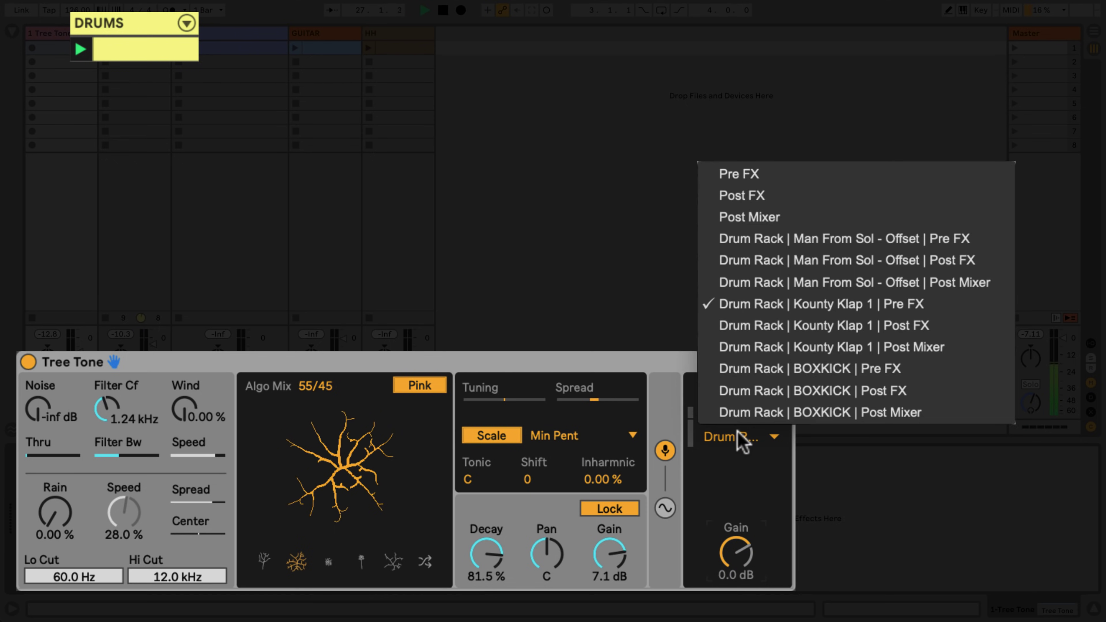
pyautogui.click(750, 217)
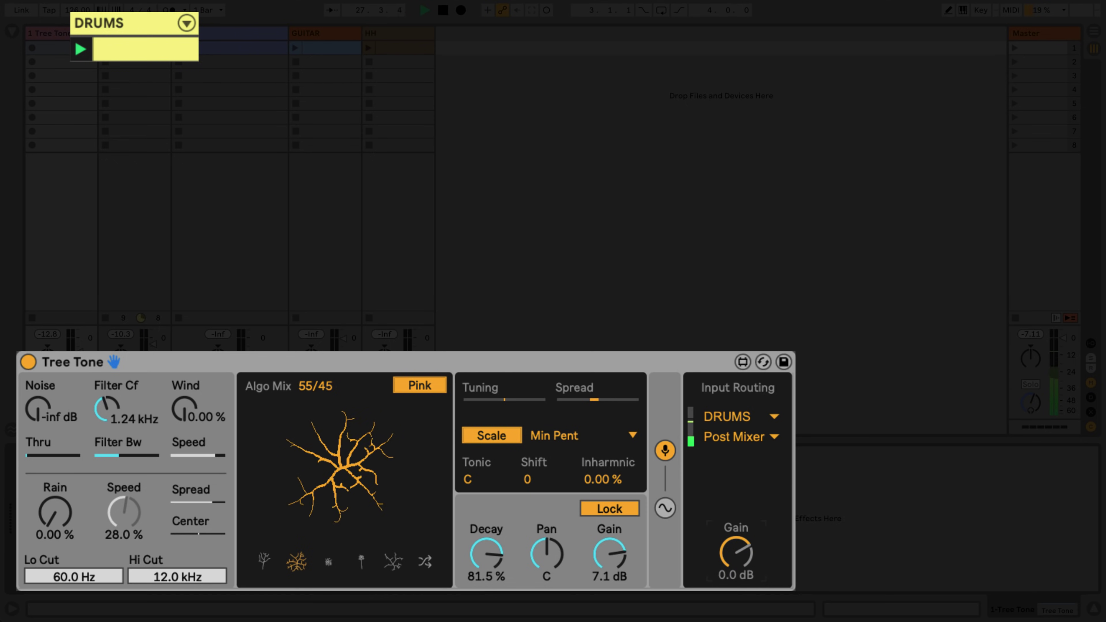
# Step: Close the input routing section and assign LFO 1's Dest A to Shift in the modulation routing
pyautogui.click(665, 451)
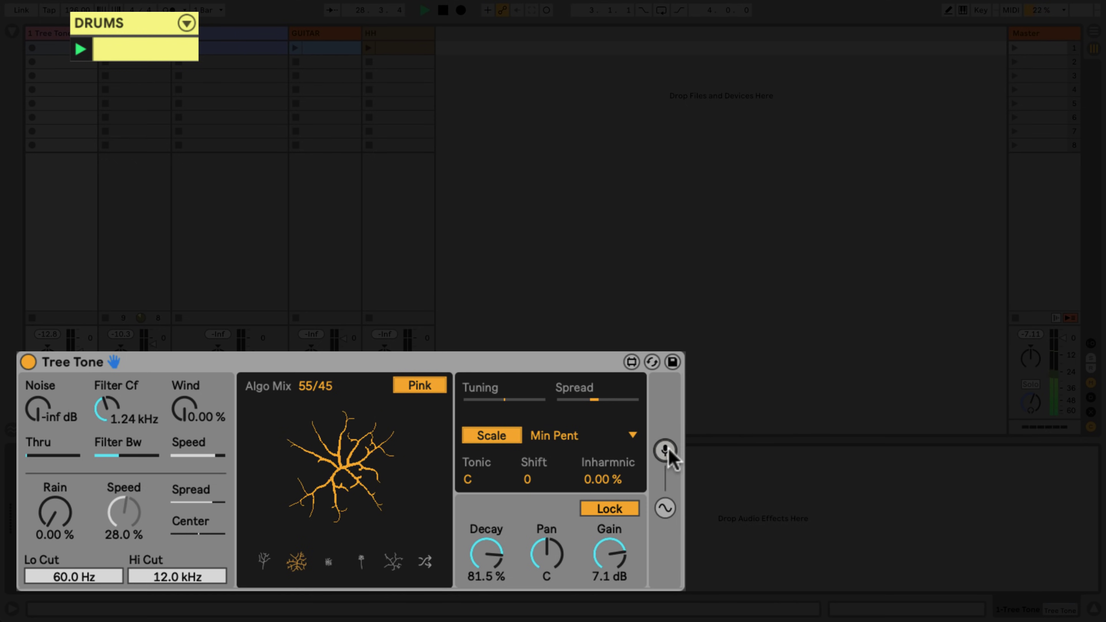
pyautogui.click(668, 511)
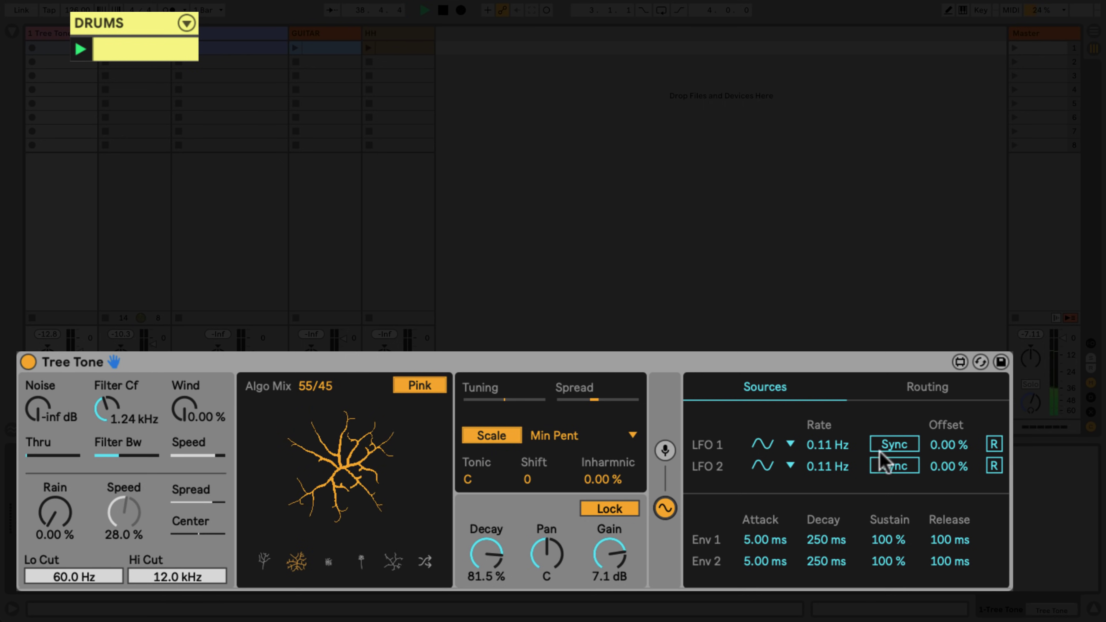
pyautogui.click(902, 398)
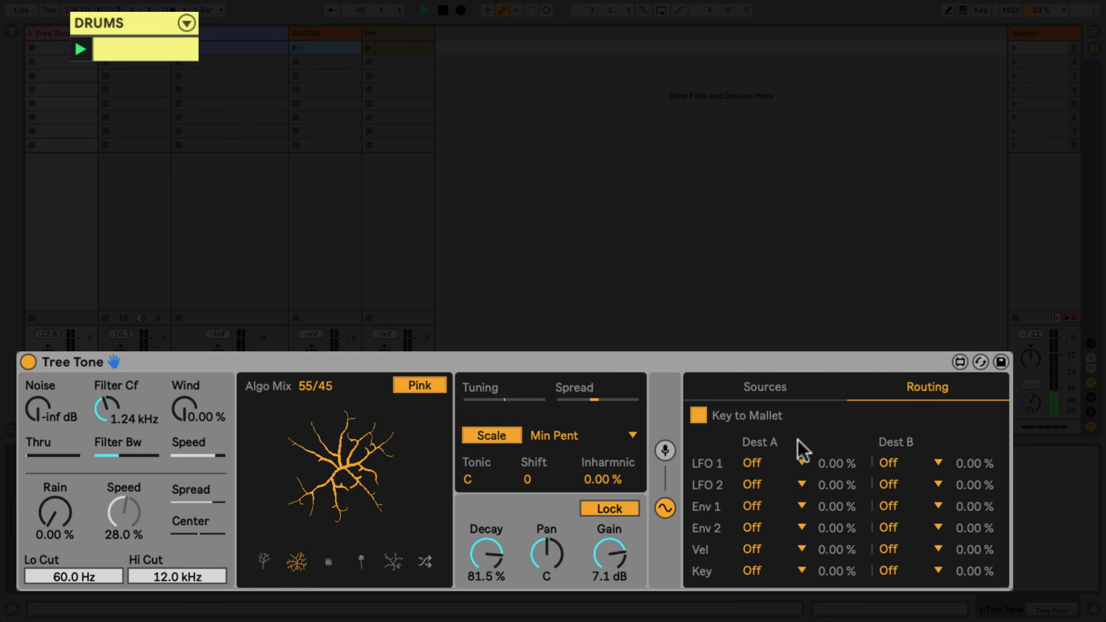
pyautogui.click(767, 463)
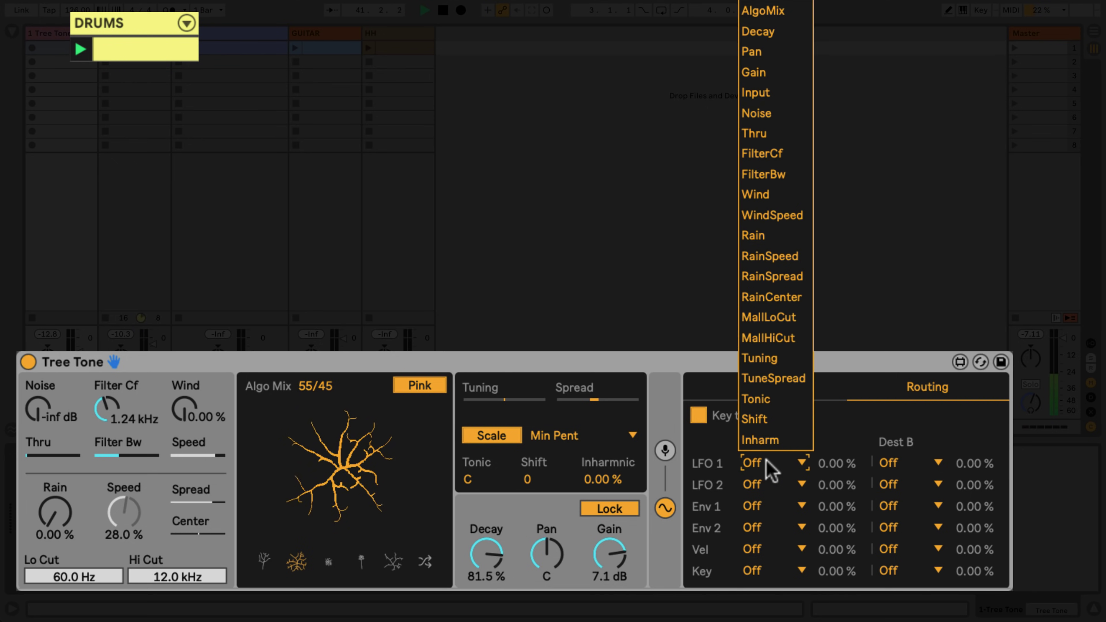
pyautogui.click(772, 418)
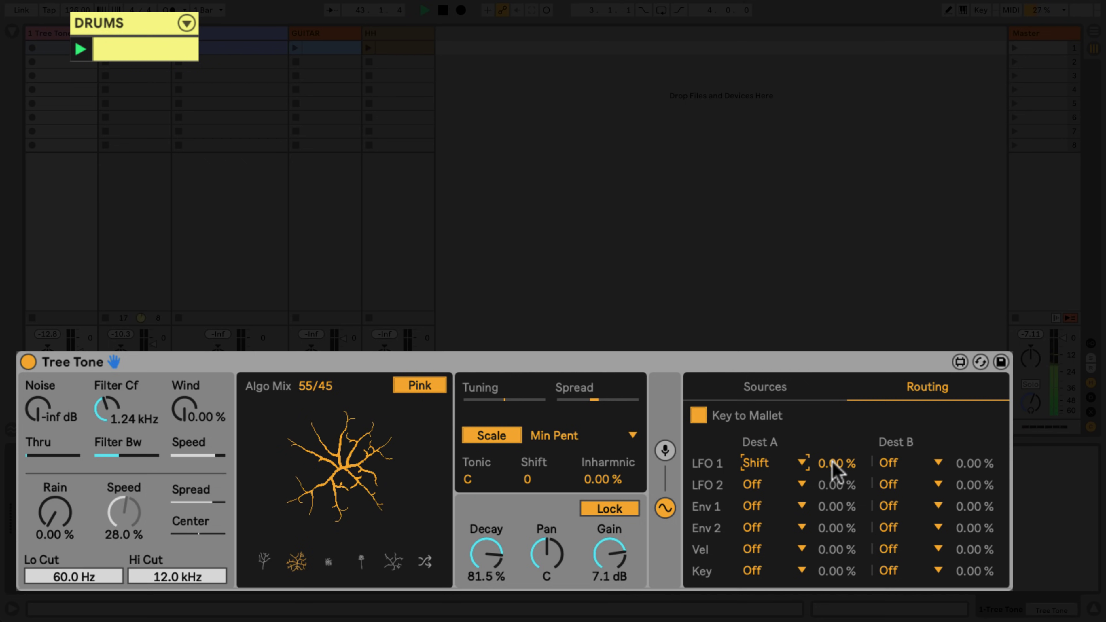
# Step: Set LFO 1's modulation of Shift to 100 % and its source rate to 2.18 Hz
pyautogui.moveTo(833, 461); pyautogui.dragTo(833, 414)
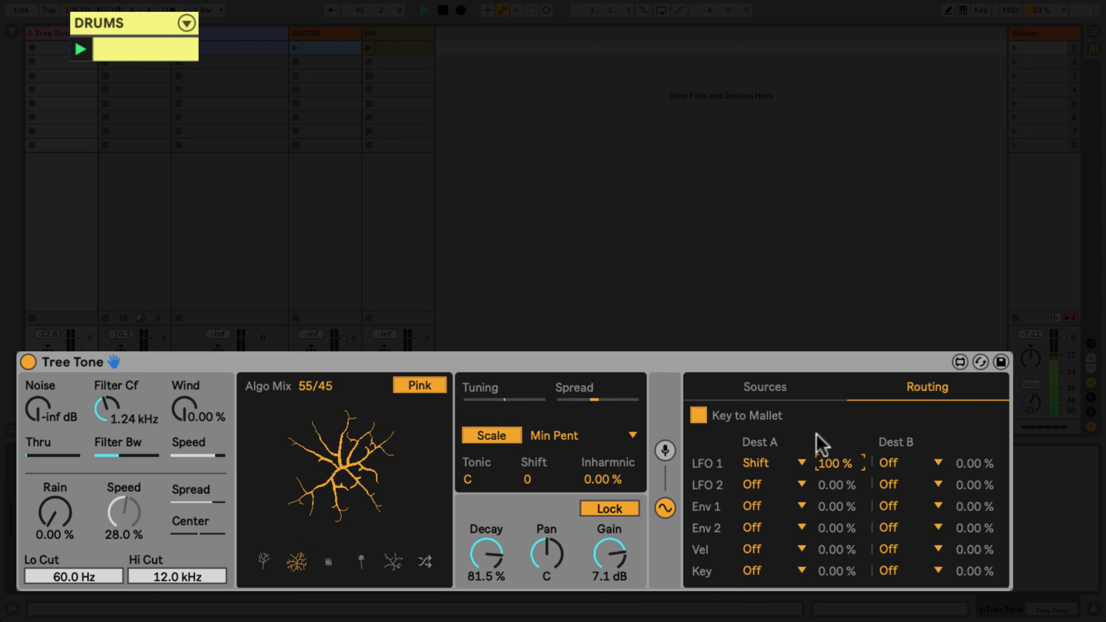
pyautogui.click(780, 392)
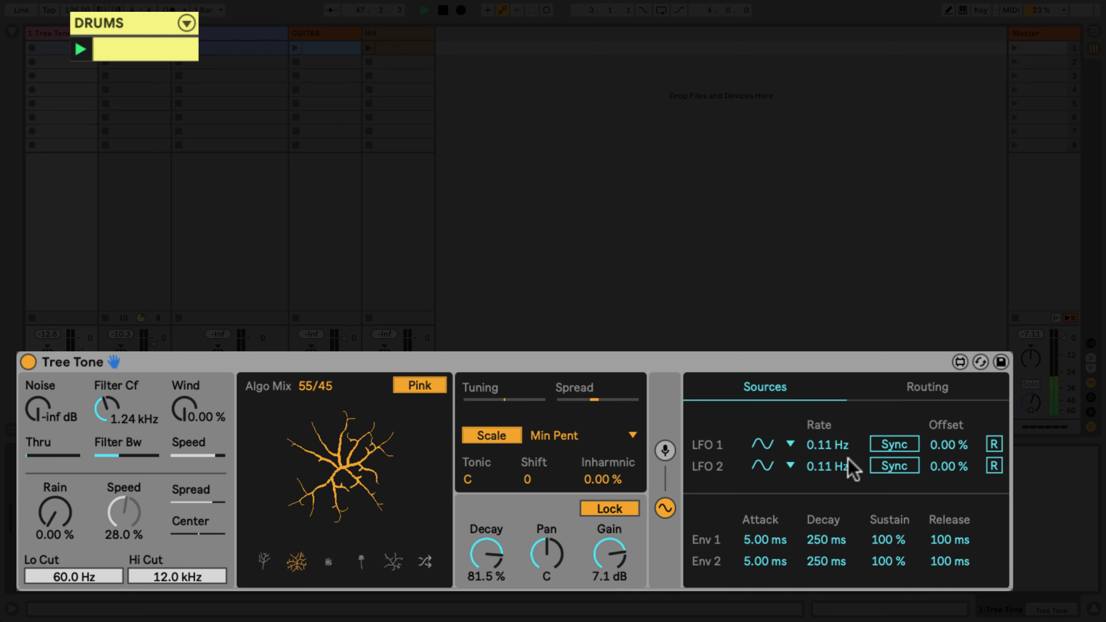
pyautogui.moveTo(833, 445); pyautogui.dragTo(833, 390)
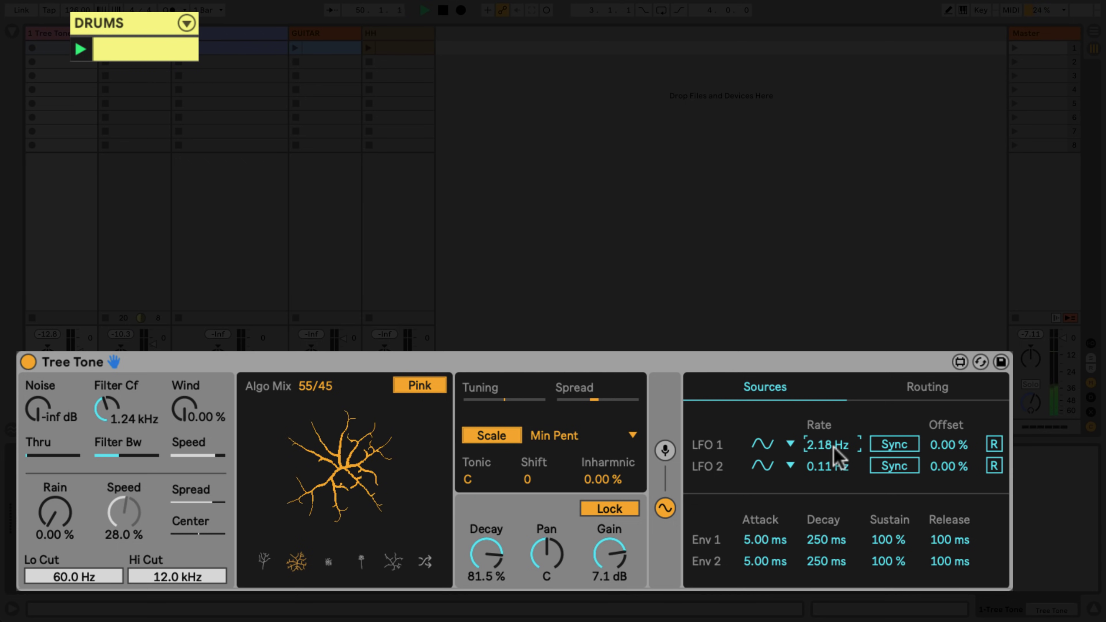
# Step: Switch LFO 1 to the stepped random waveform and sync it to the tempo at a rate of 4n
pyautogui.click(778, 448)
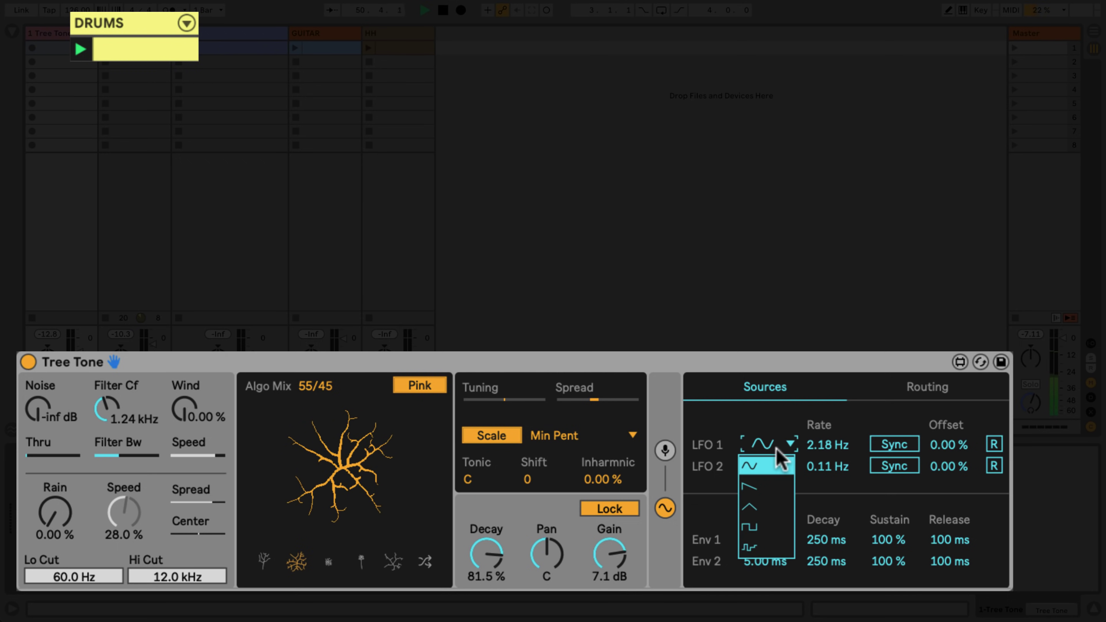
pyautogui.click(780, 548)
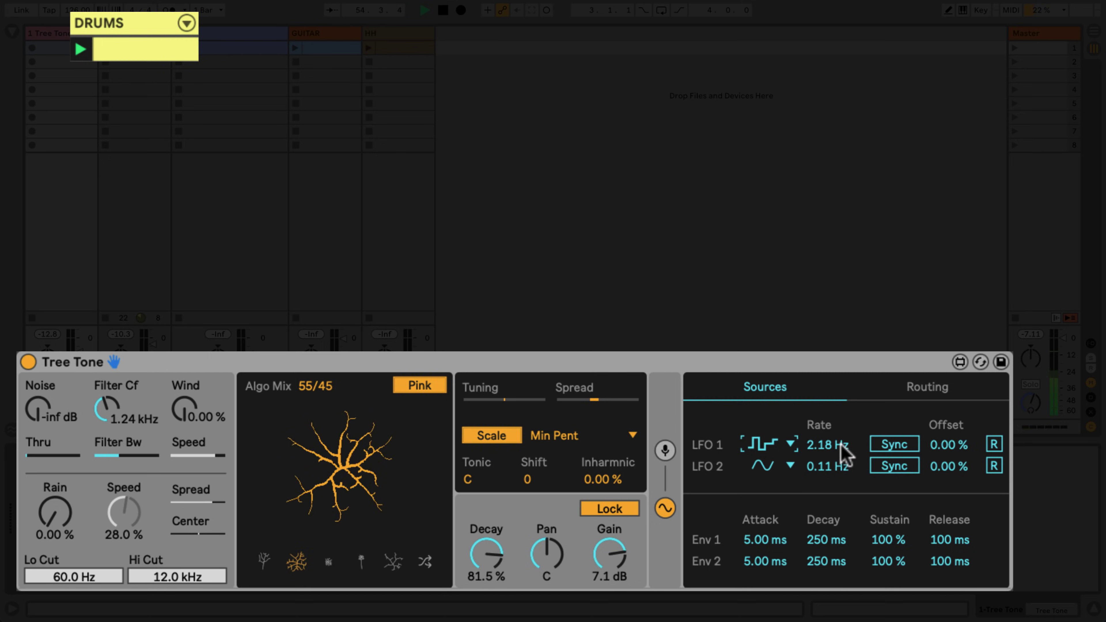
pyautogui.click(899, 444)
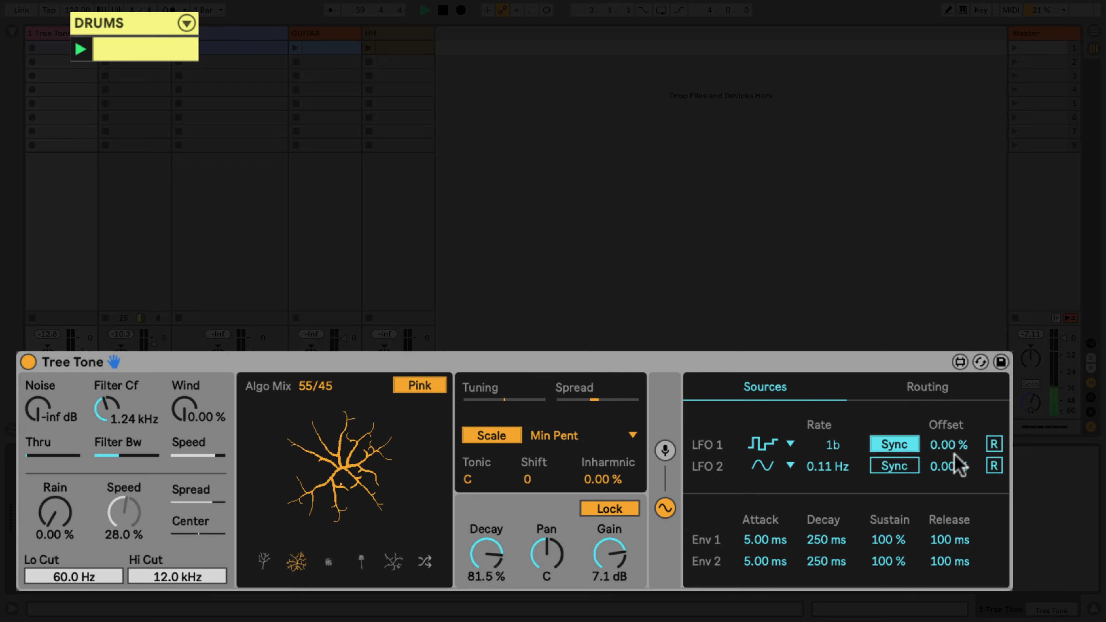
pyautogui.moveTo(832, 448); pyautogui.dragTo(832, 433)
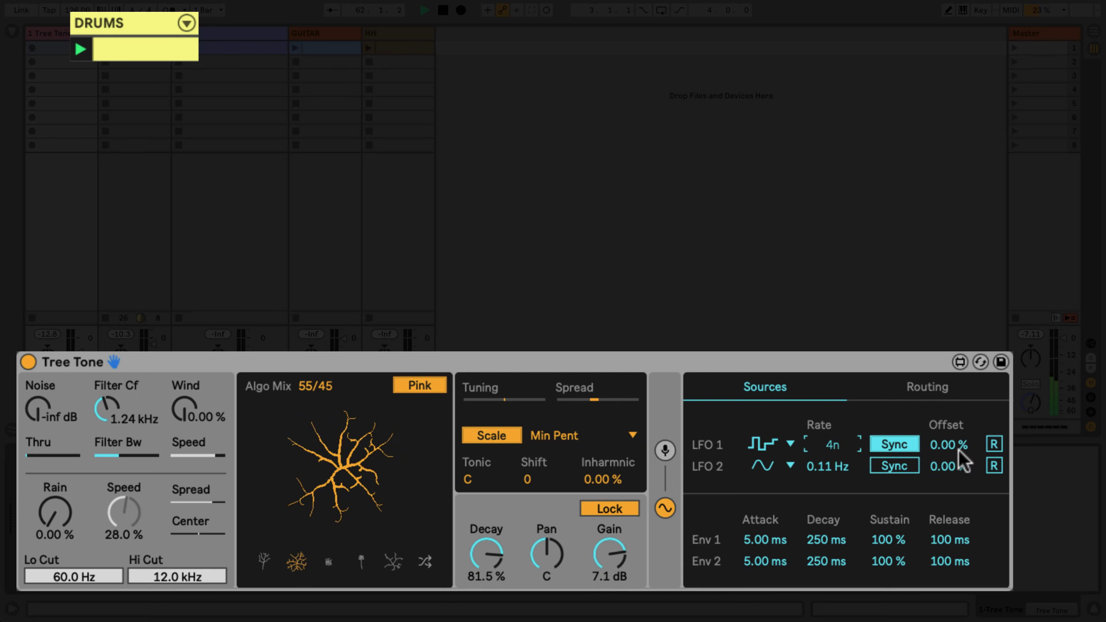
# Step: Try LFO 1's Offset at 40.9 %, reset it to 0.00 %, and enable LFO 1's R option
pyautogui.moveTo(957, 447); pyautogui.dragTo(968, 379)
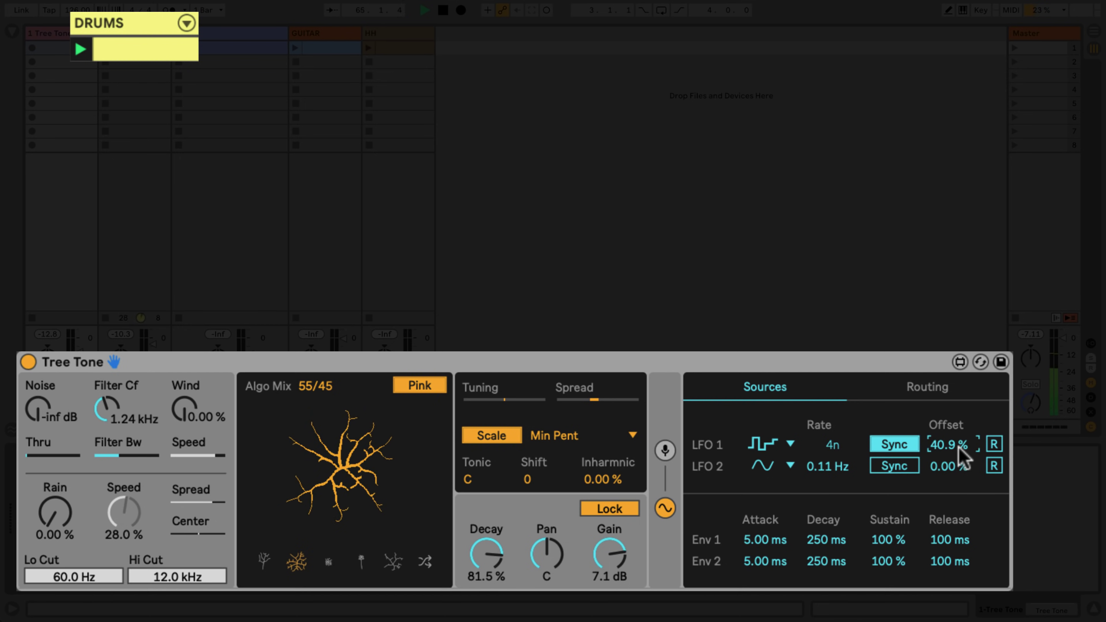
pyautogui.press('Delete')
pyautogui.click(996, 444)
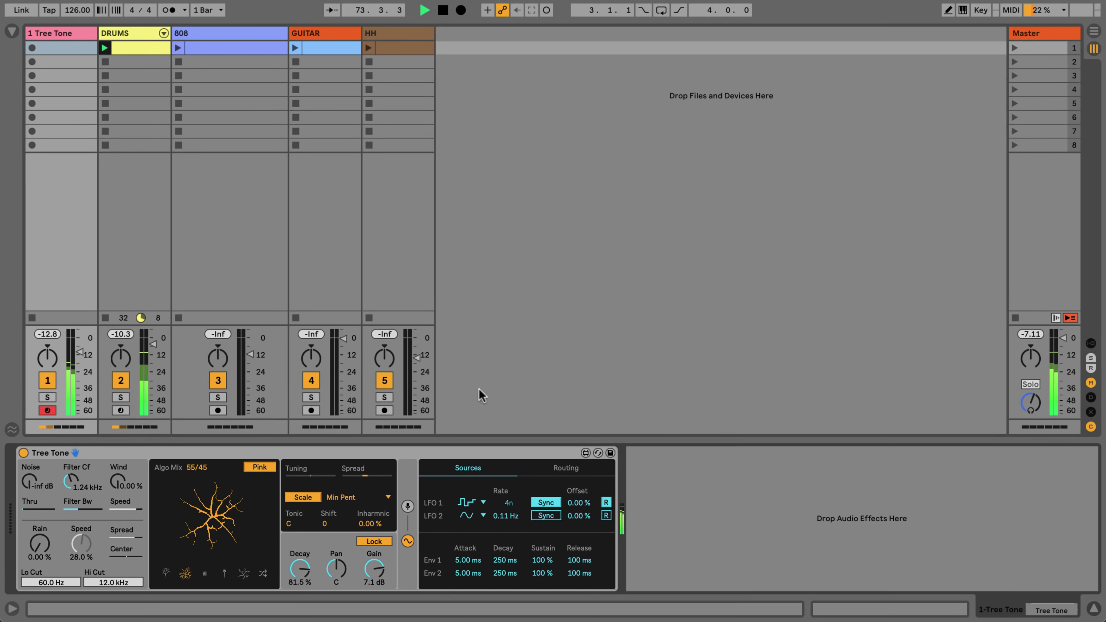
# Step: Create a clip in the Tree Tone track's first slot, add a 1/16 G3 note at its start, and launch it
pyautogui.doubleClick(48, 48)
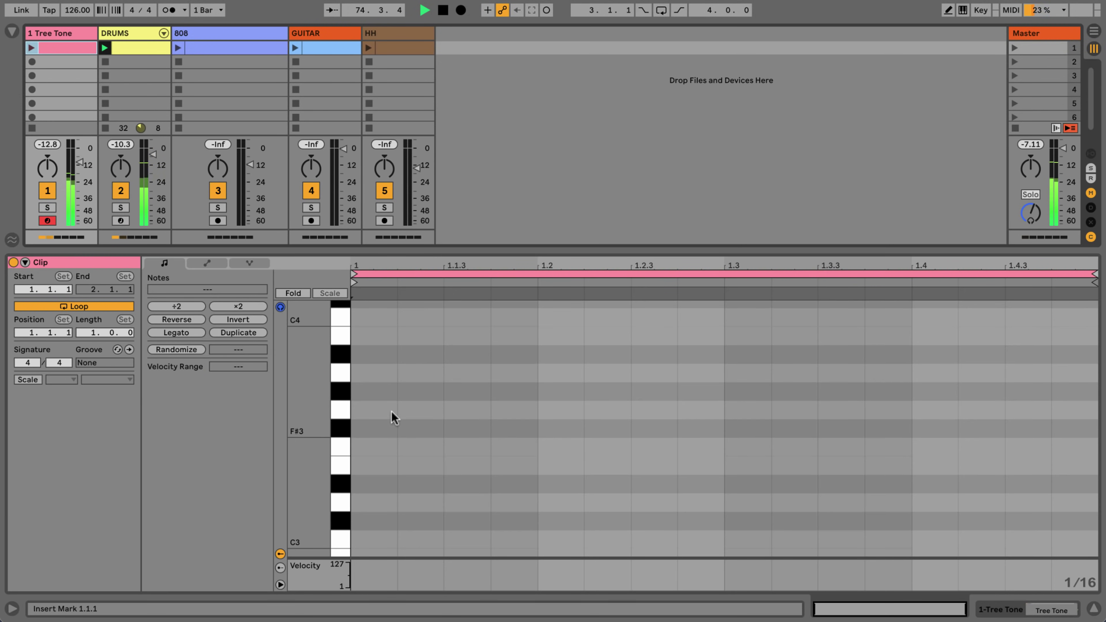
pyautogui.doubleClick(370, 412)
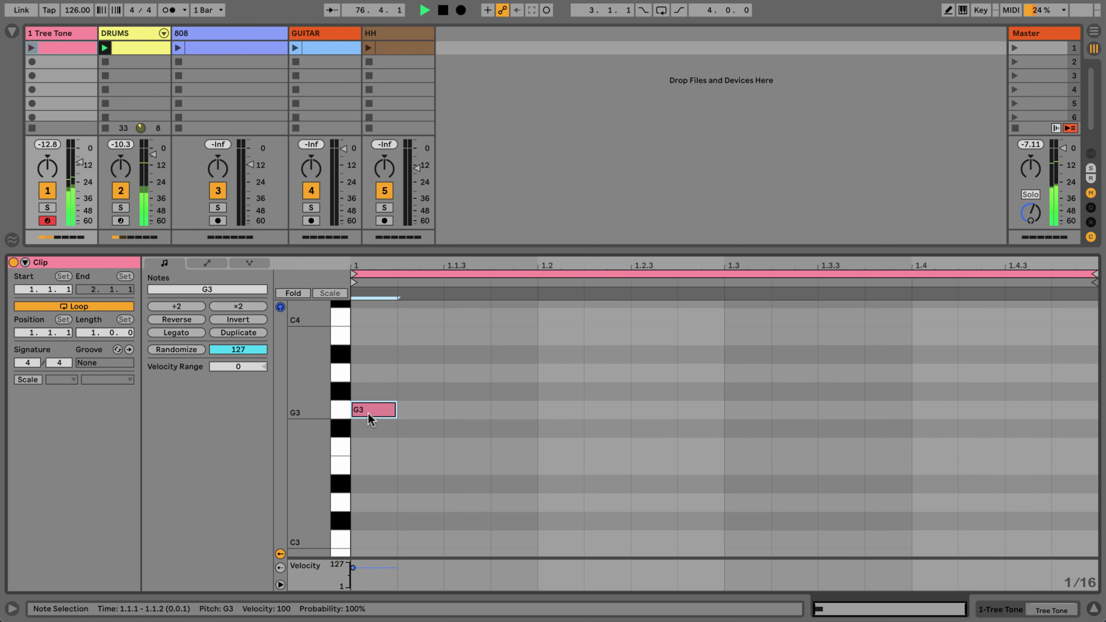
pyautogui.click(32, 48)
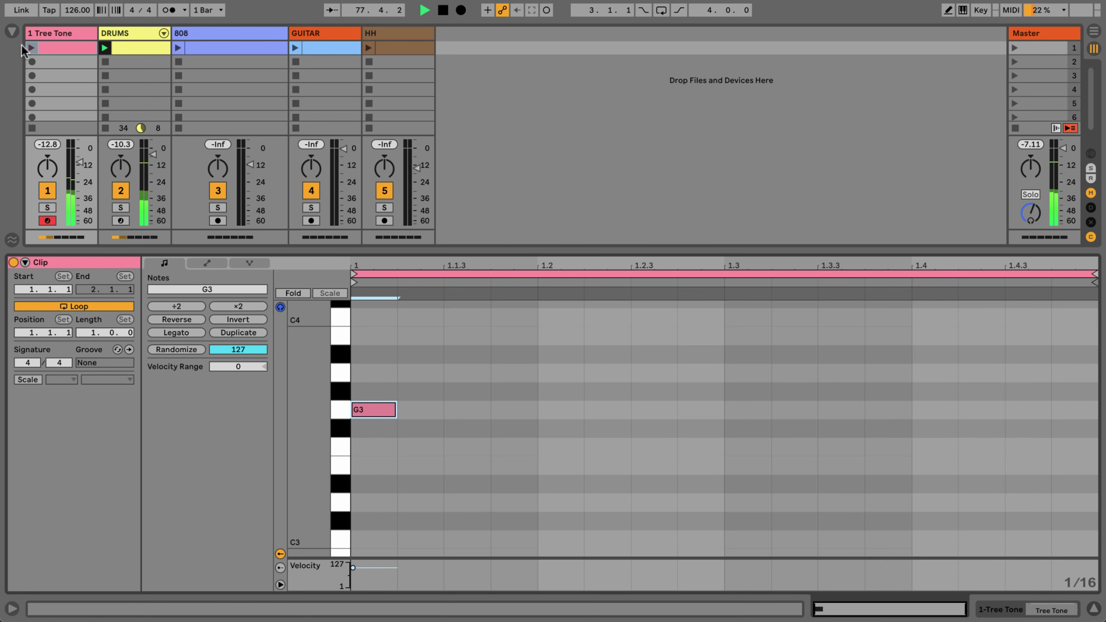
pyautogui.click(51, 36)
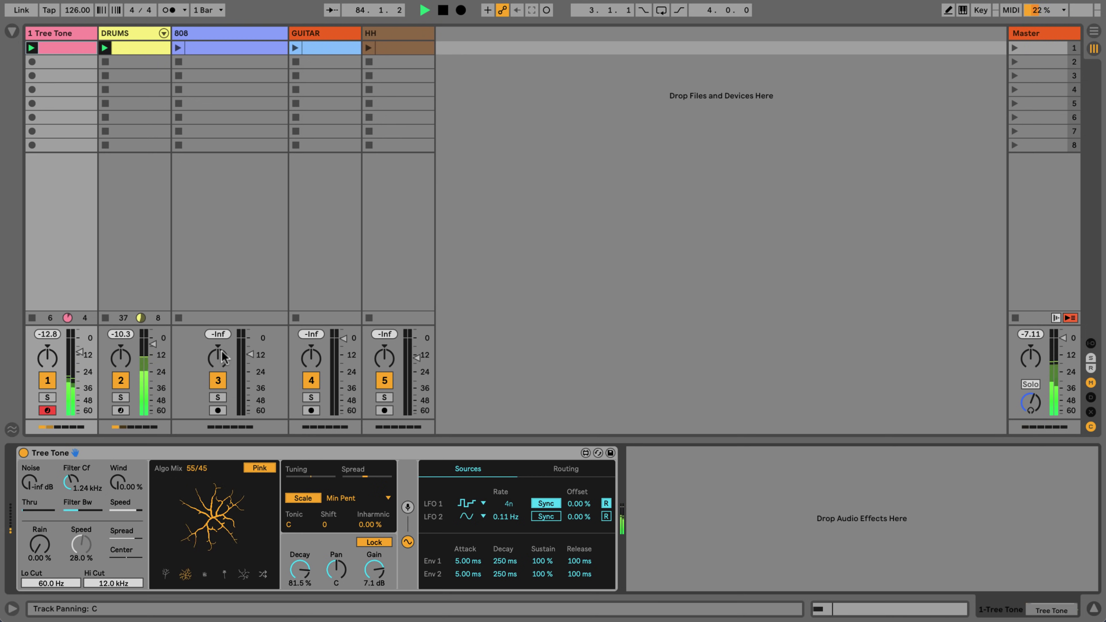
# Step: Stop the DRUMS clip and turn off Key to Mallet in Tree Tone's modulation routing
pyautogui.click(109, 323)
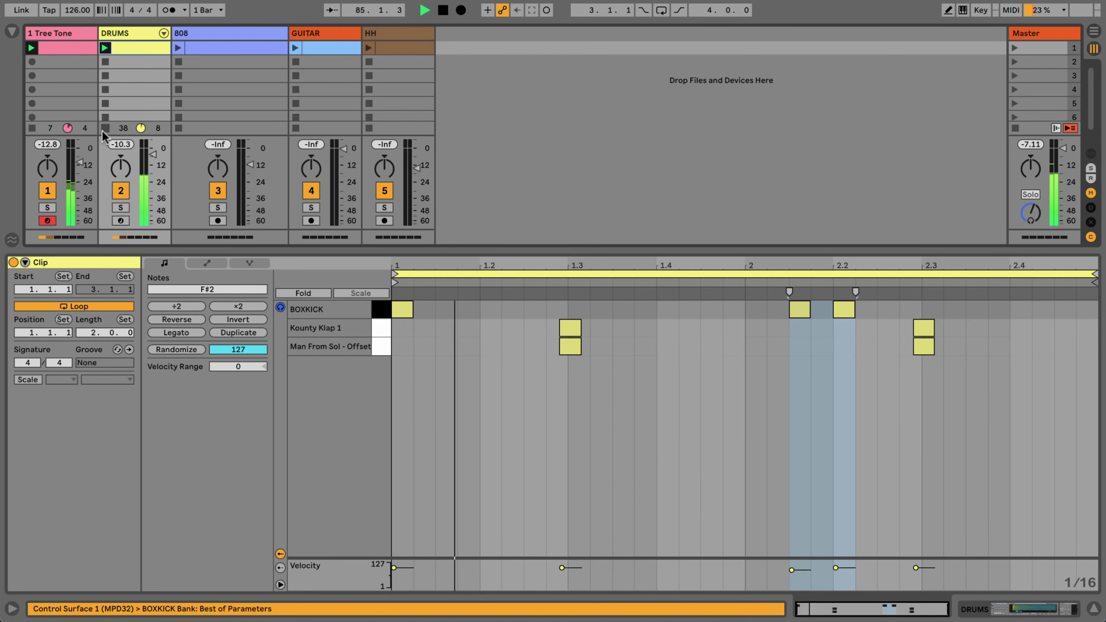
pyautogui.doubleClick(68, 33)
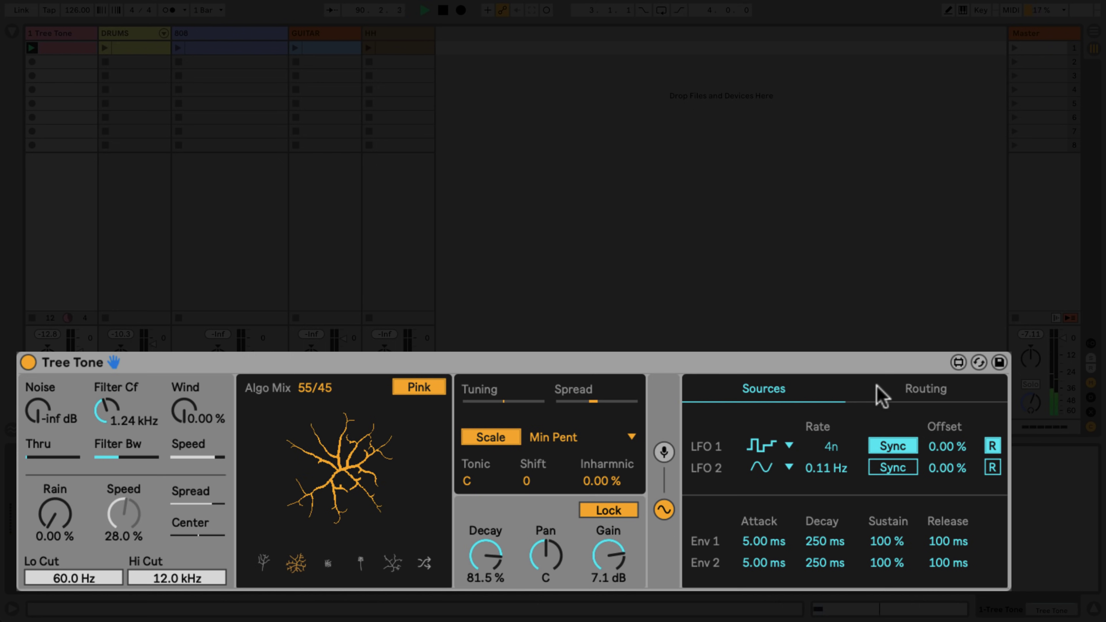
pyautogui.click(920, 394)
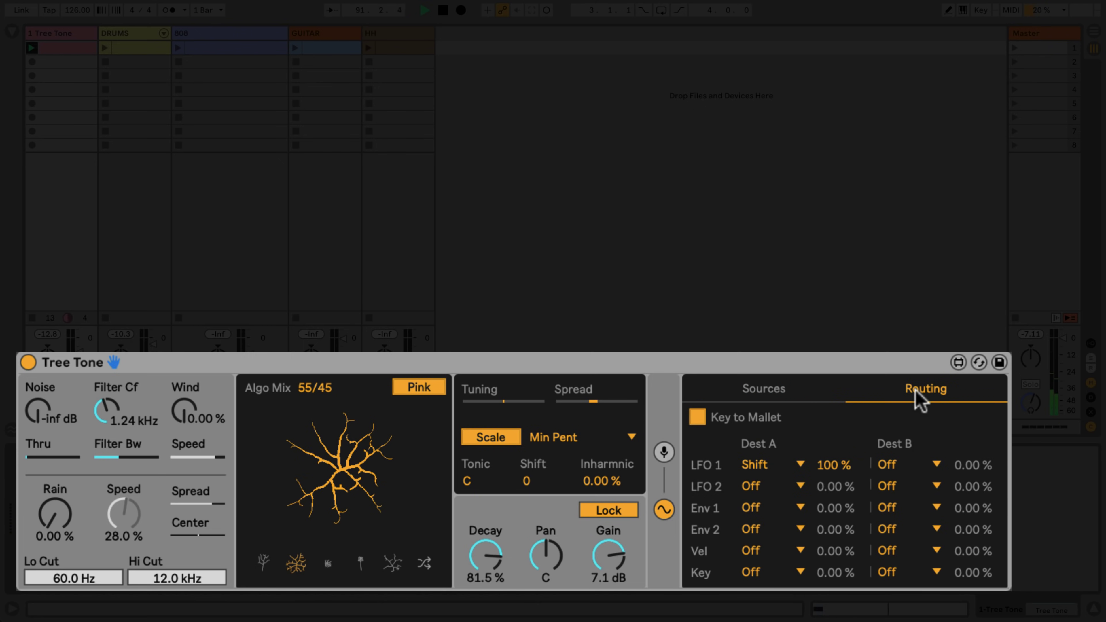
pyautogui.click(698, 418)
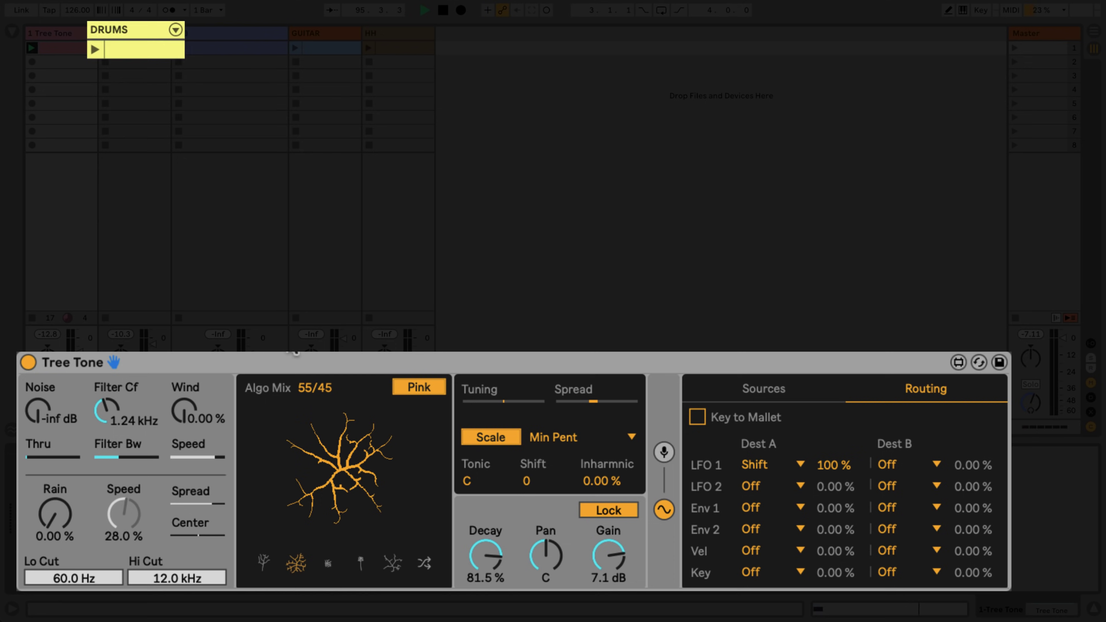
# Step: Relaunch the DRUMS clip and assign Env 1's Dest A to Noise with an amount of 100 %
pyautogui.click(87, 51)
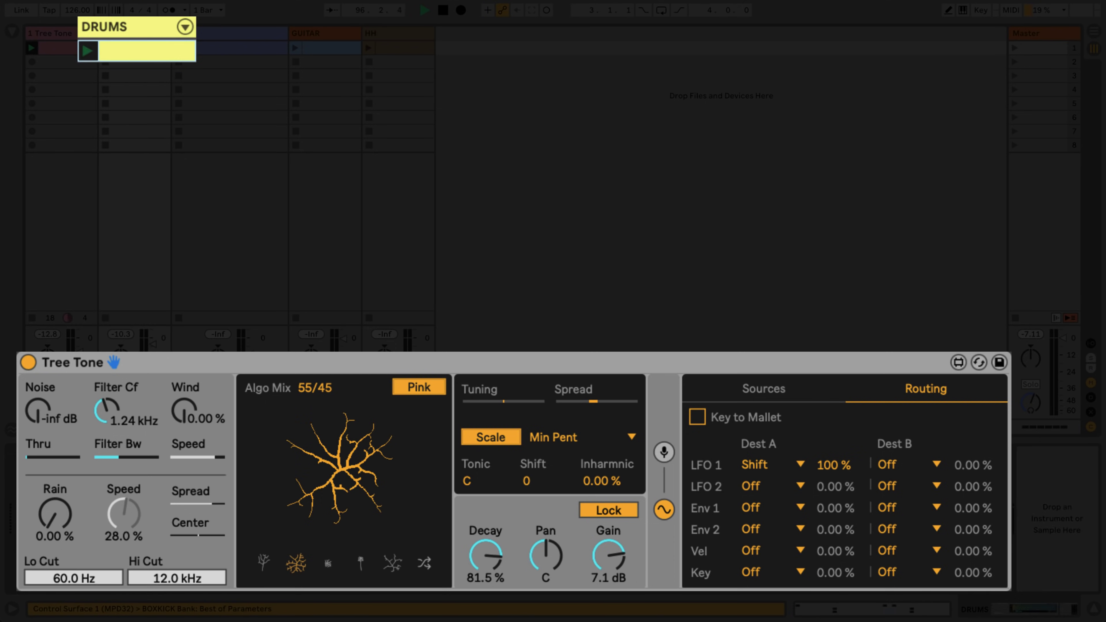
pyautogui.click(70, 32)
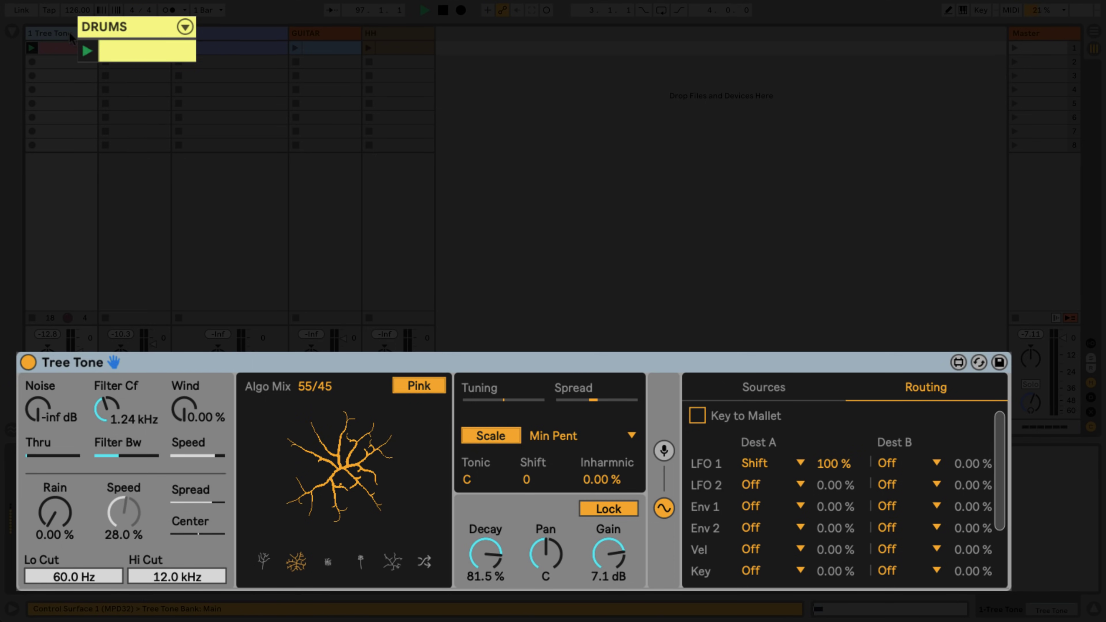
pyautogui.click(788, 397)
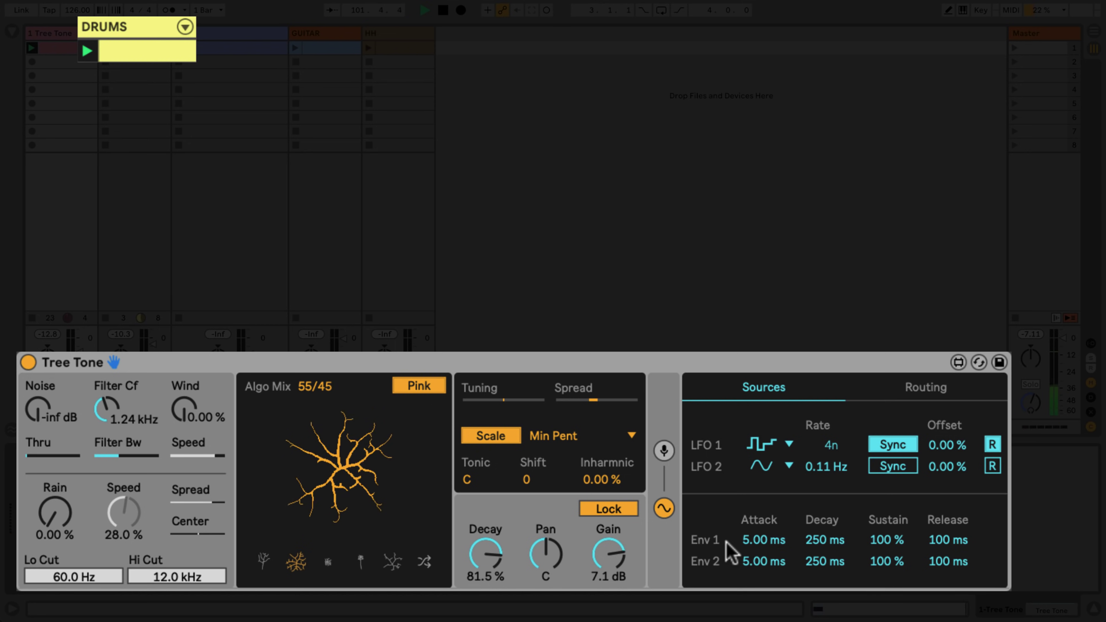
pyautogui.click(930, 392)
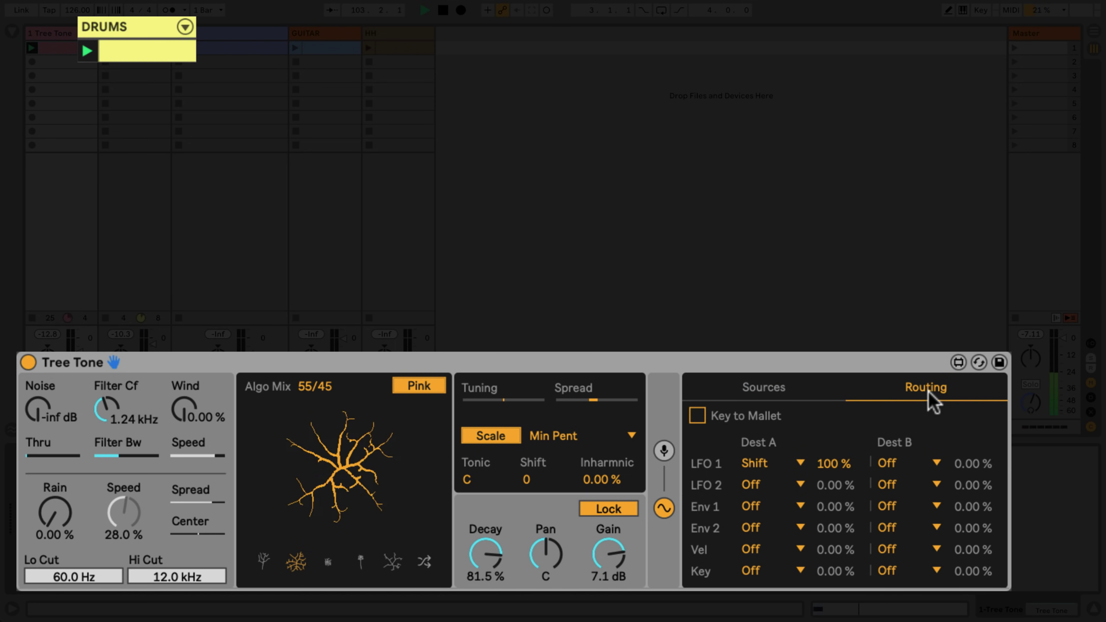
pyautogui.click(783, 506)
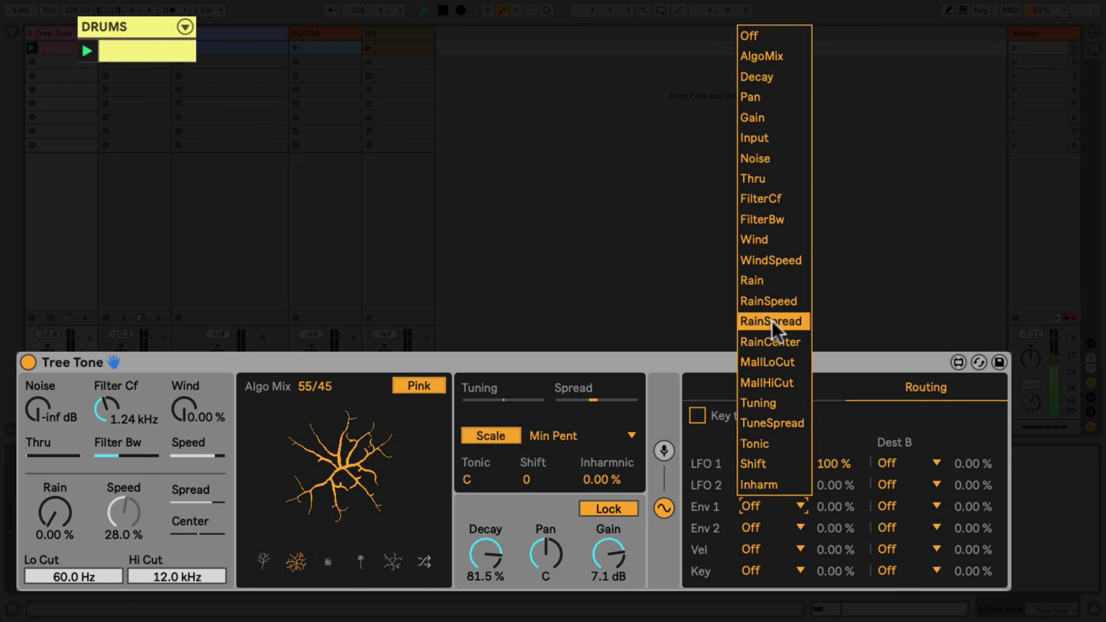
pyautogui.click(780, 160)
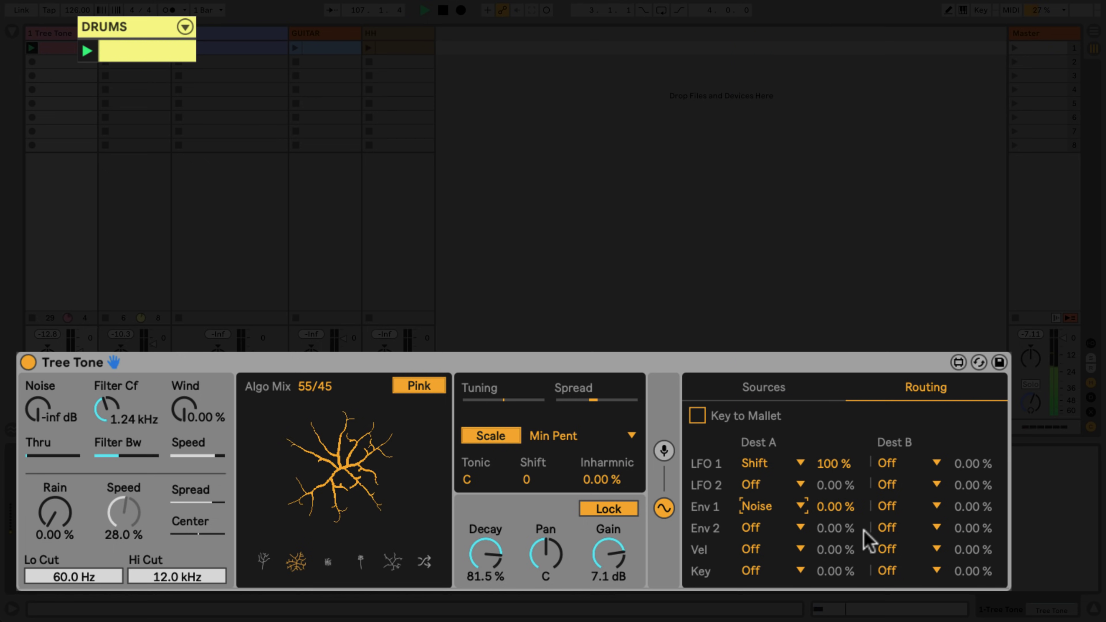
pyautogui.moveTo(851, 511); pyautogui.dragTo(848, 508)
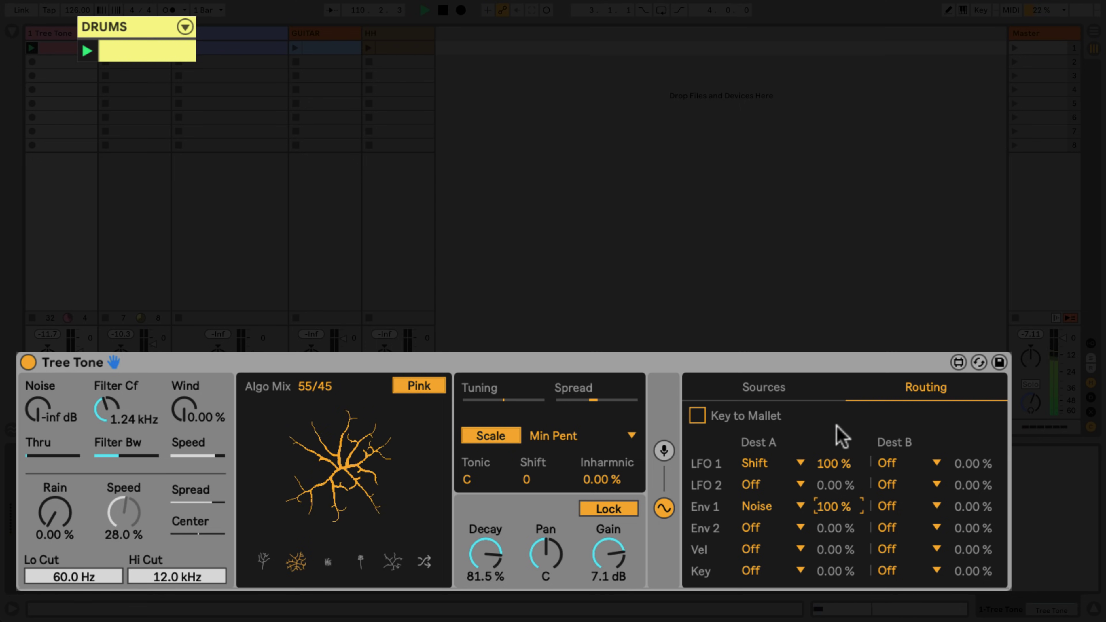
# Step: Lengthen Env 1's Release to 1.20 s and lower the output Gain to 1.6 dB
pyautogui.click(797, 387)
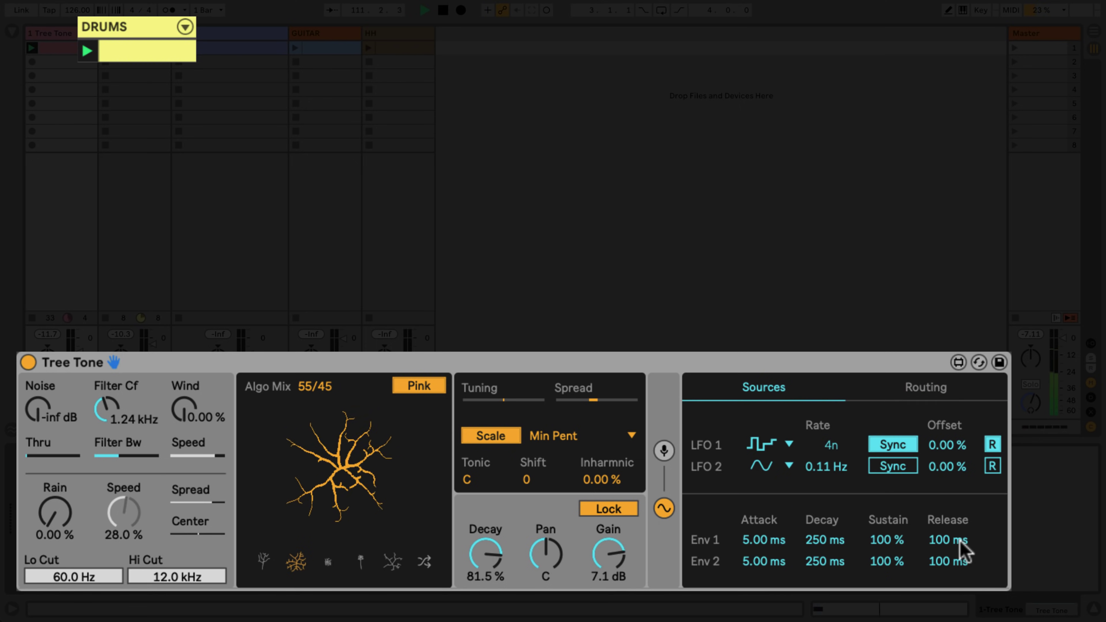
pyautogui.moveTo(954, 542); pyautogui.dragTo(954, 466)
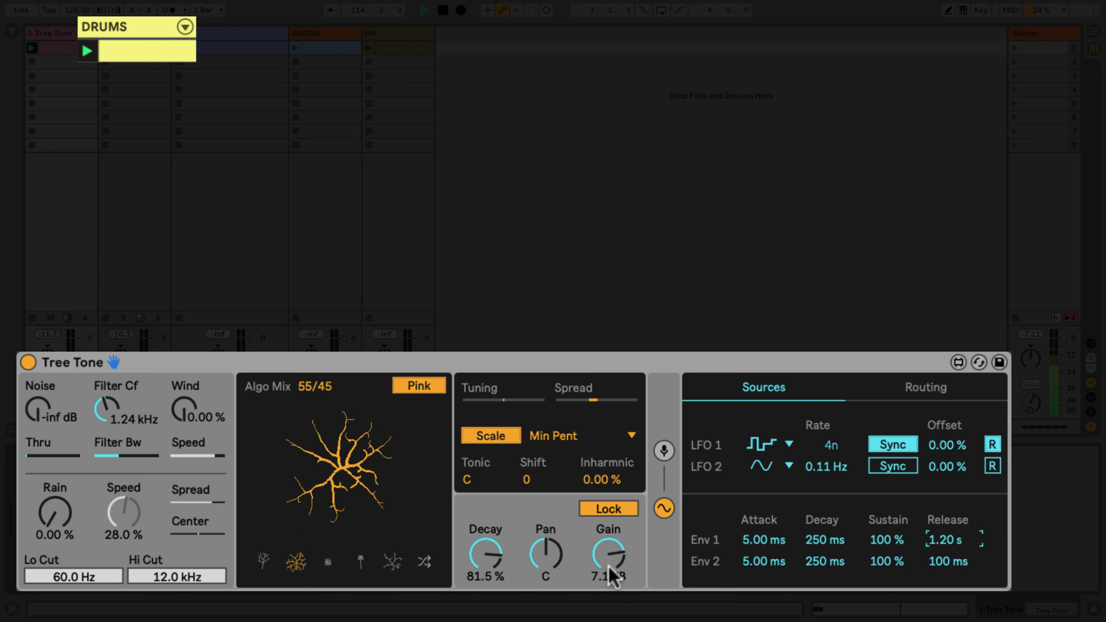
pyautogui.moveTo(610, 568)
pyautogui.mouseDown()
pyautogui.moveTo(611, 592)
pyautogui.moveTo(608, 568)
pyautogui.mouseUp()
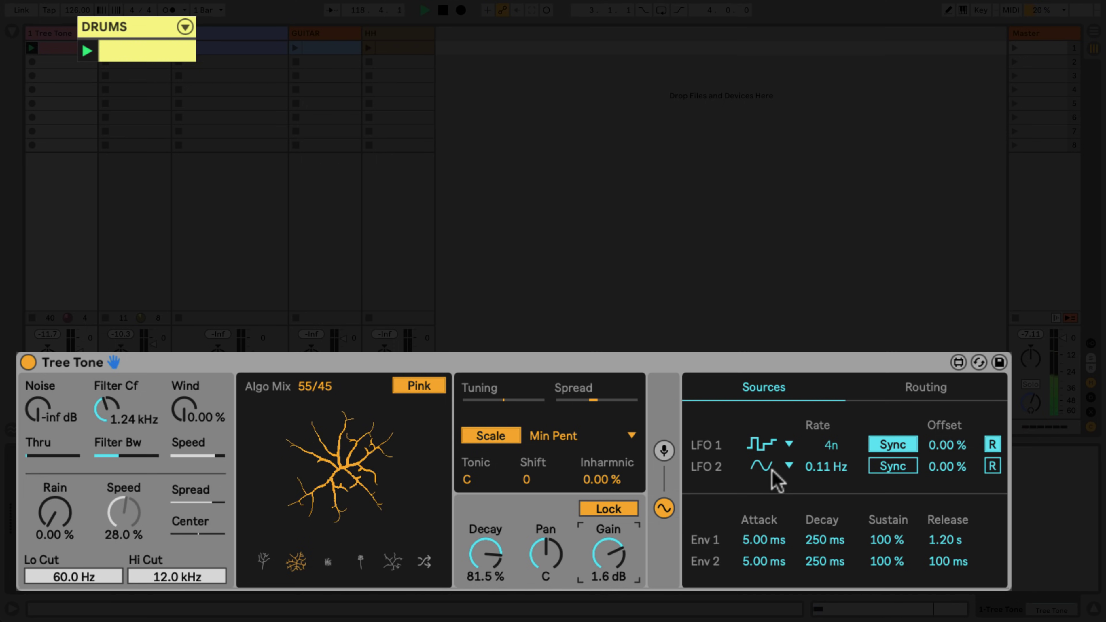
# Step: Assign LFO 2's Dest A to Tuning with an amount of 14.2 %
pyautogui.click(913, 392)
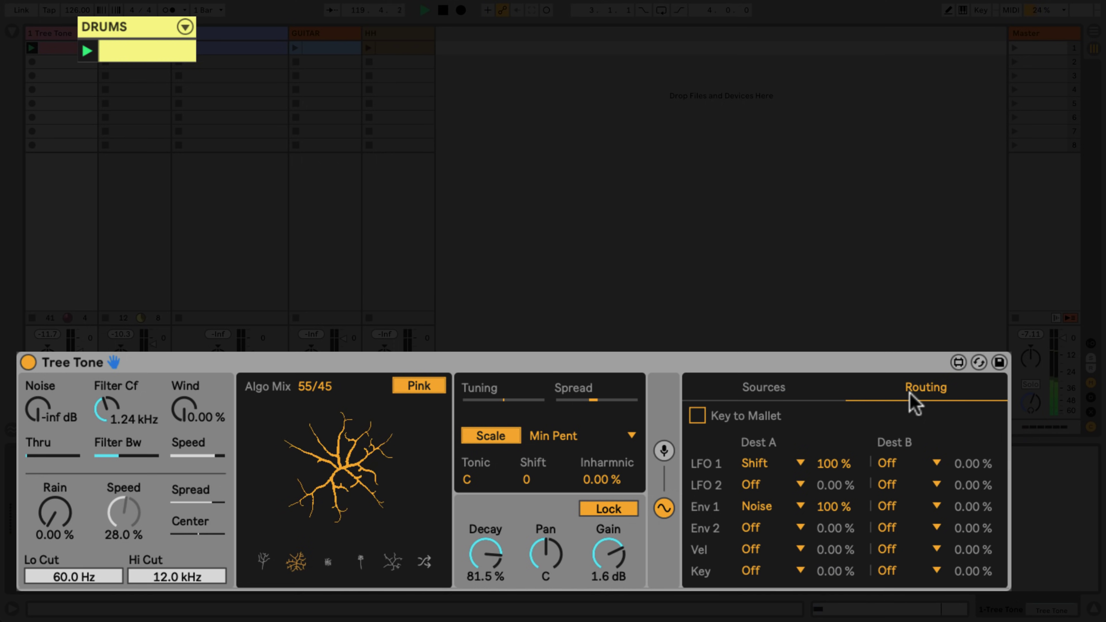
pyautogui.click(766, 485)
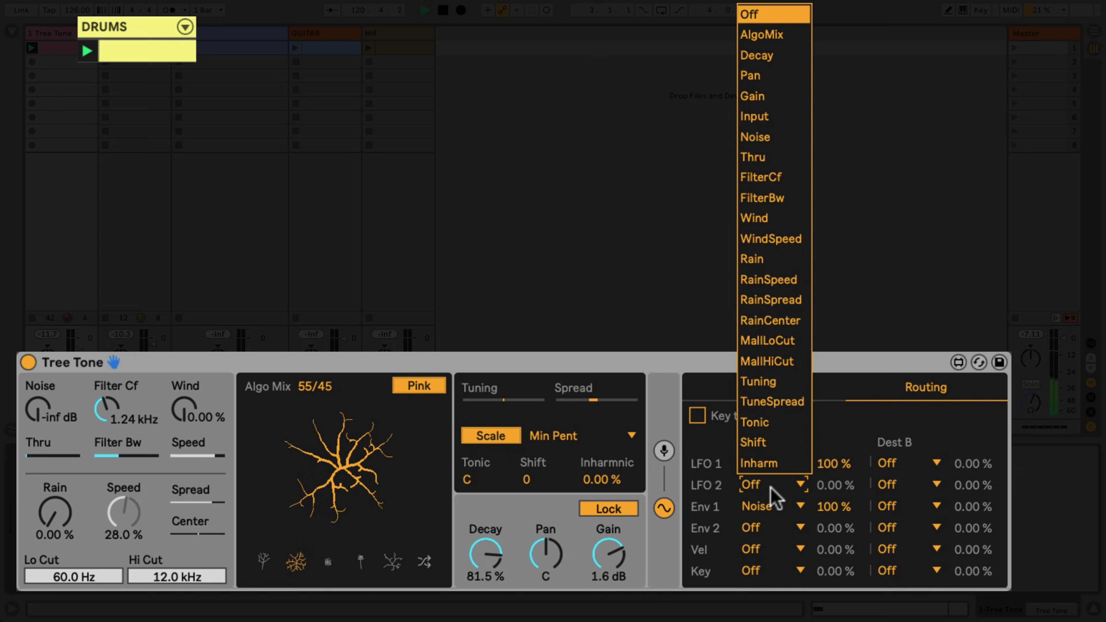
pyautogui.click(776, 382)
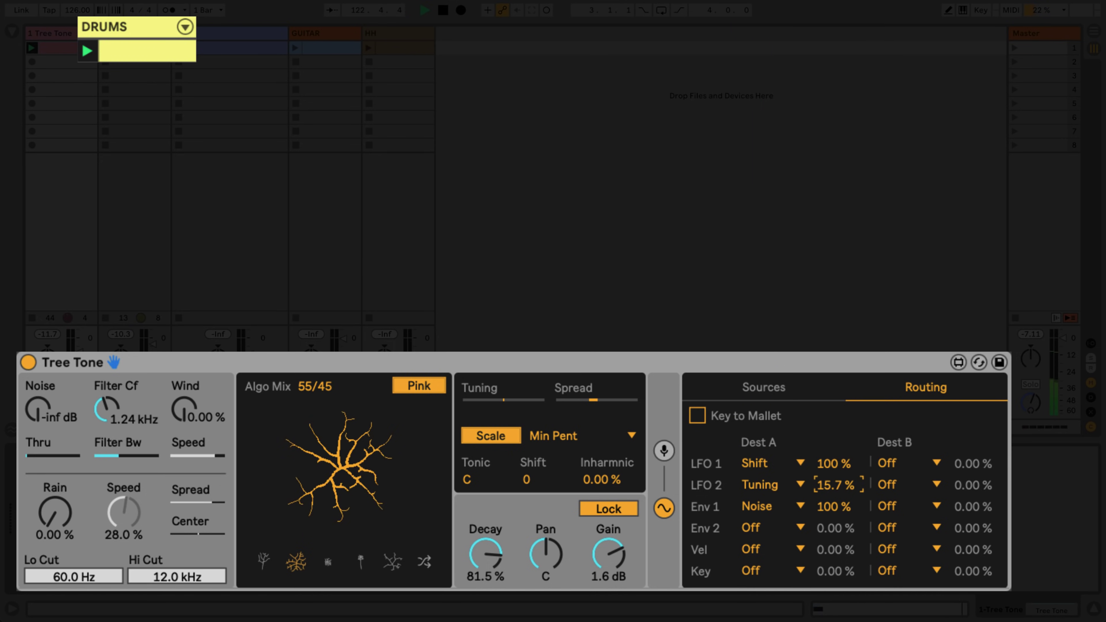
pyautogui.moveTo(838, 480); pyautogui.dragTo(840, 484)
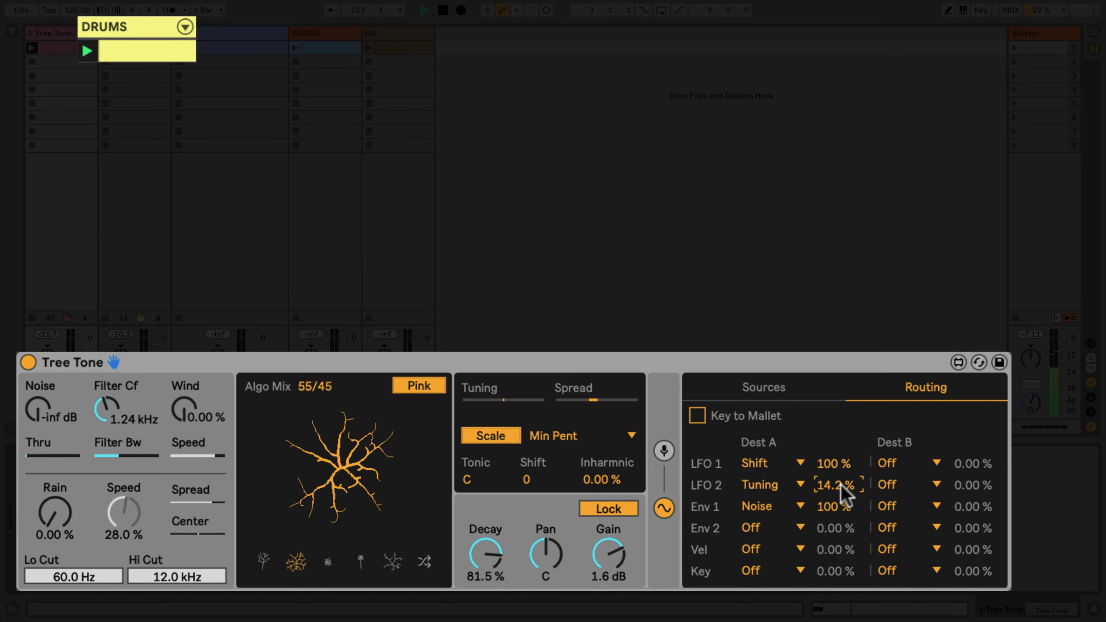
# Step: Switch LFO 2 to a square waveform and sync its rate to the tempo
pyautogui.click(785, 385)
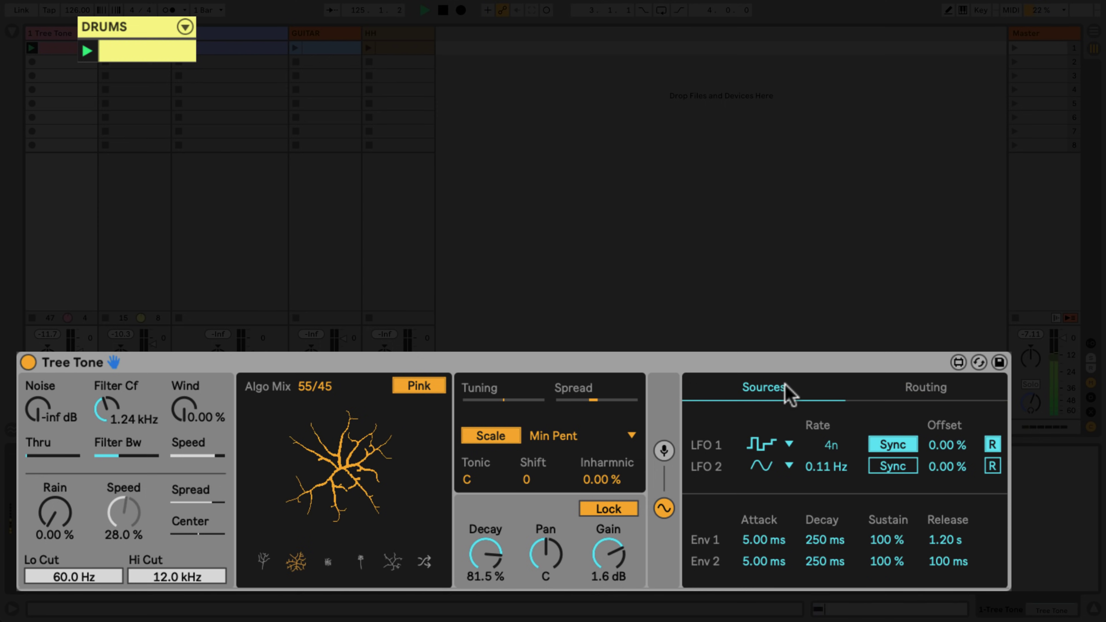
pyautogui.click(770, 470)
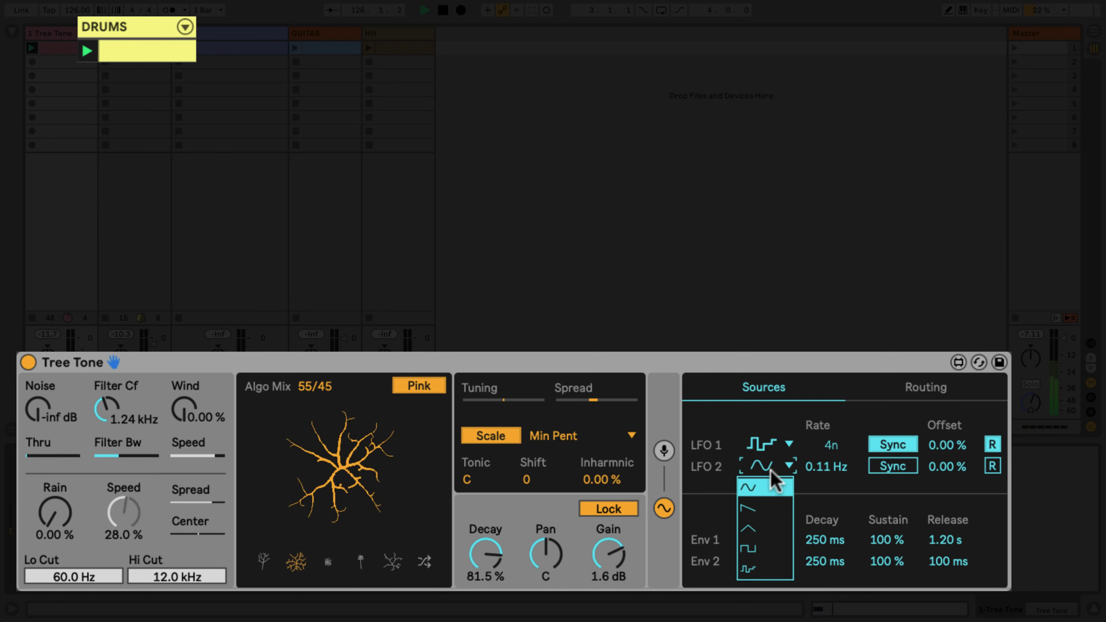
pyautogui.click(783, 550)
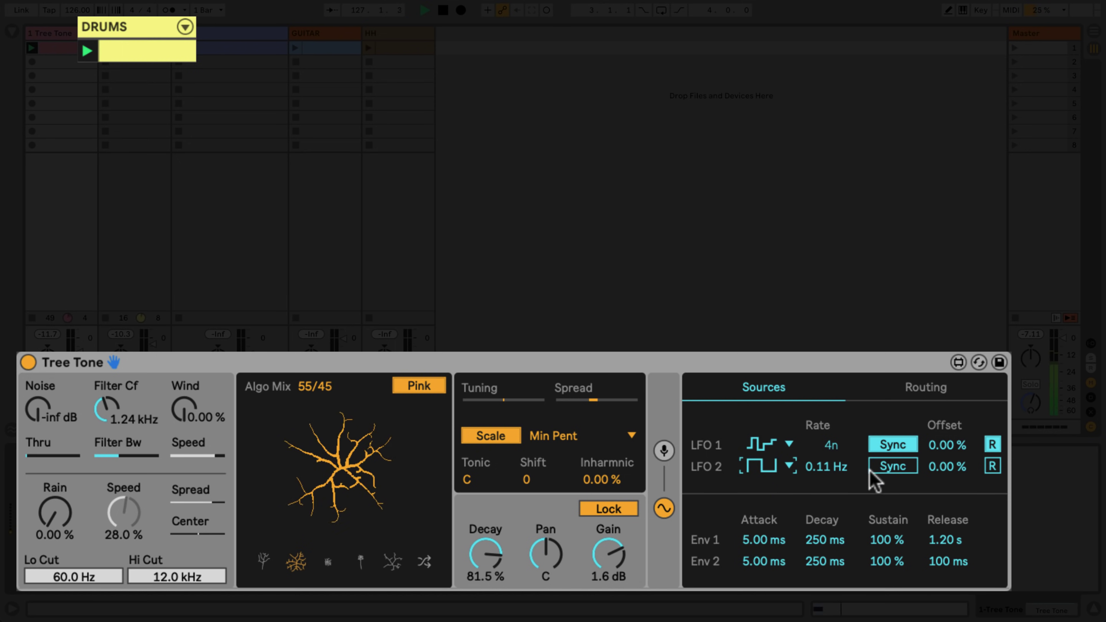
pyautogui.click(881, 468)
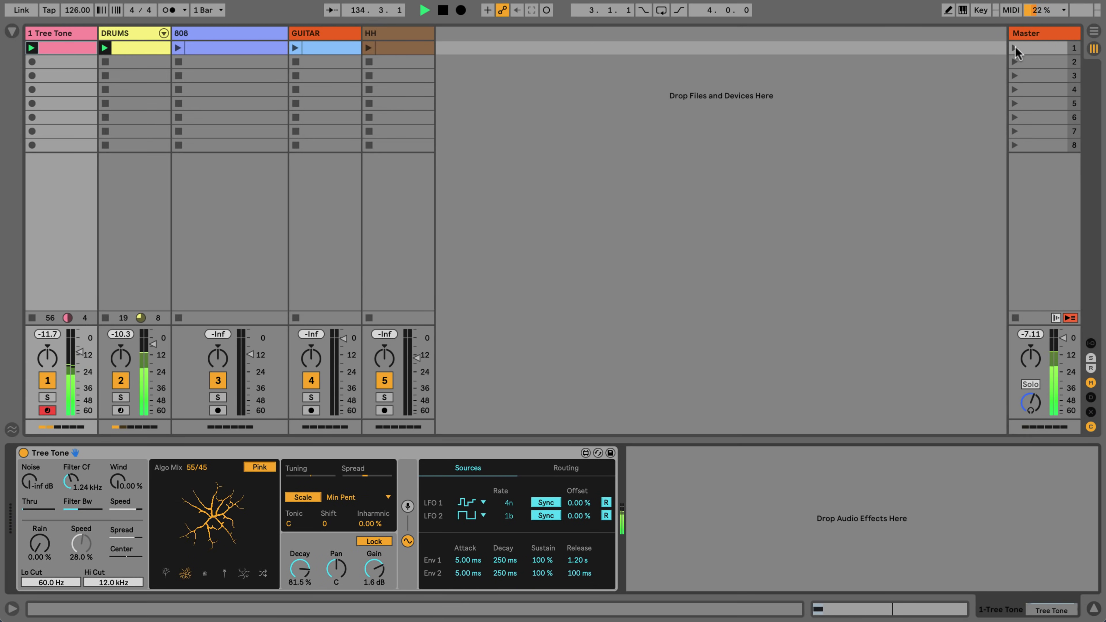
# Step: Launch scene 1 to play the clips on all tracks together
pyautogui.click(1016, 49)
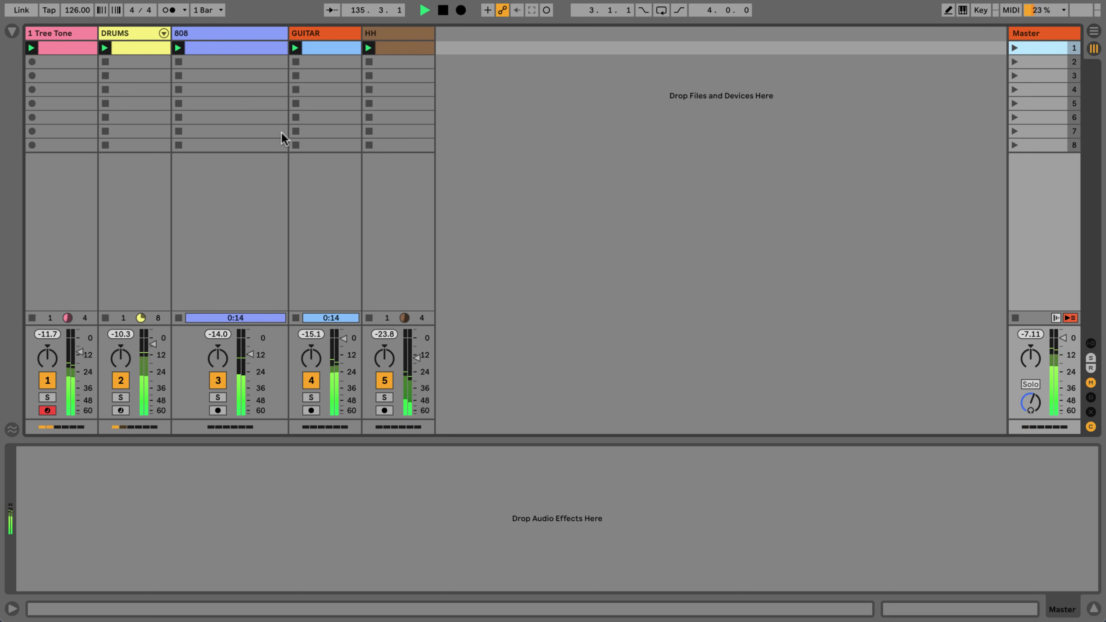